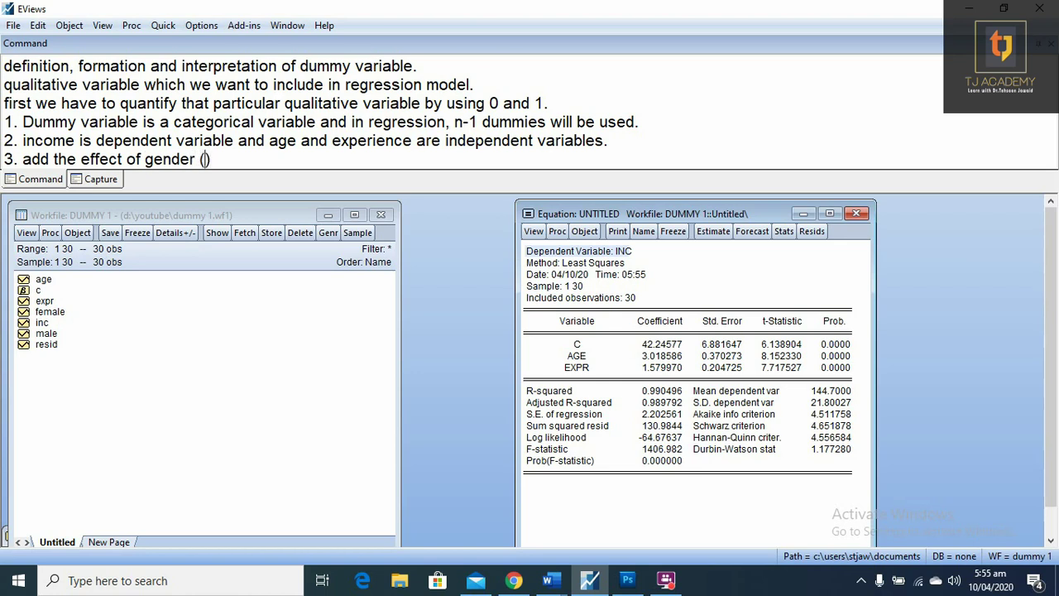
Step: Complete note 3 as "add the effect of gender (qualitative aspect) in regression model having two main categories namely male and female"
type("litative aspect")
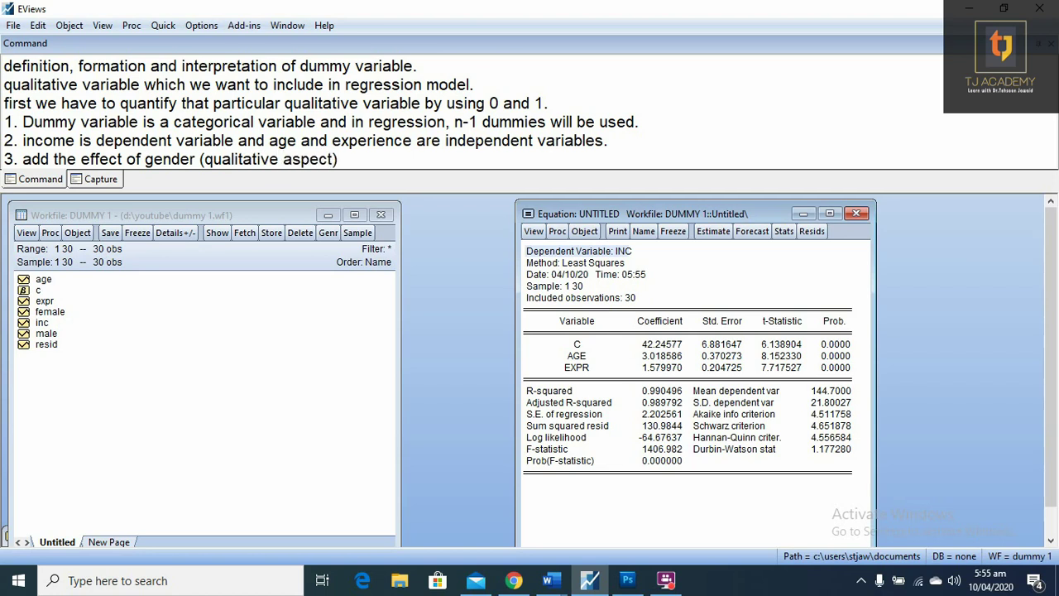
key("Right")
type("in regression model")
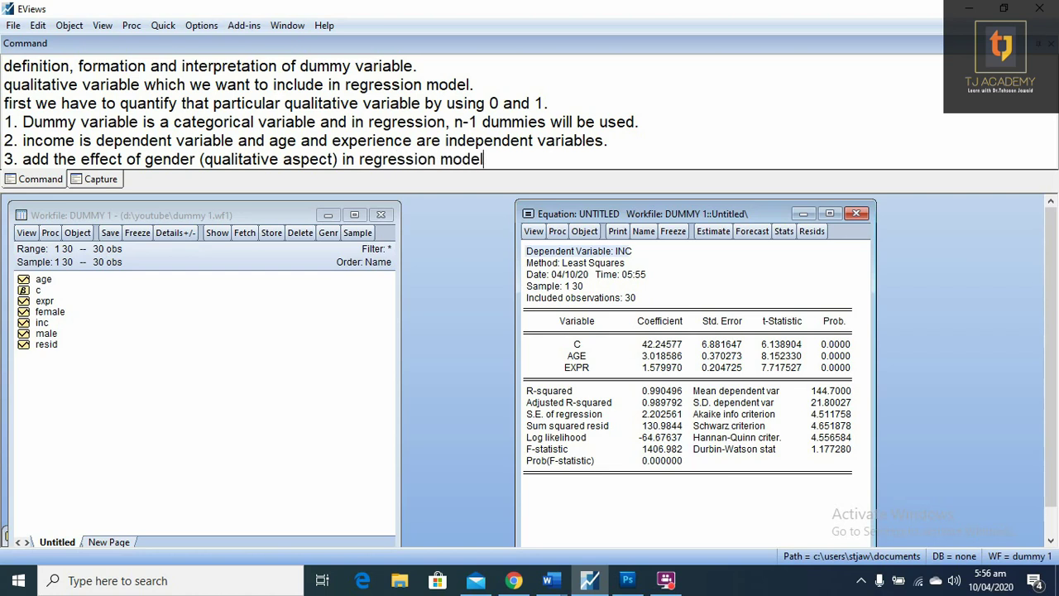
type(" having two main categories")
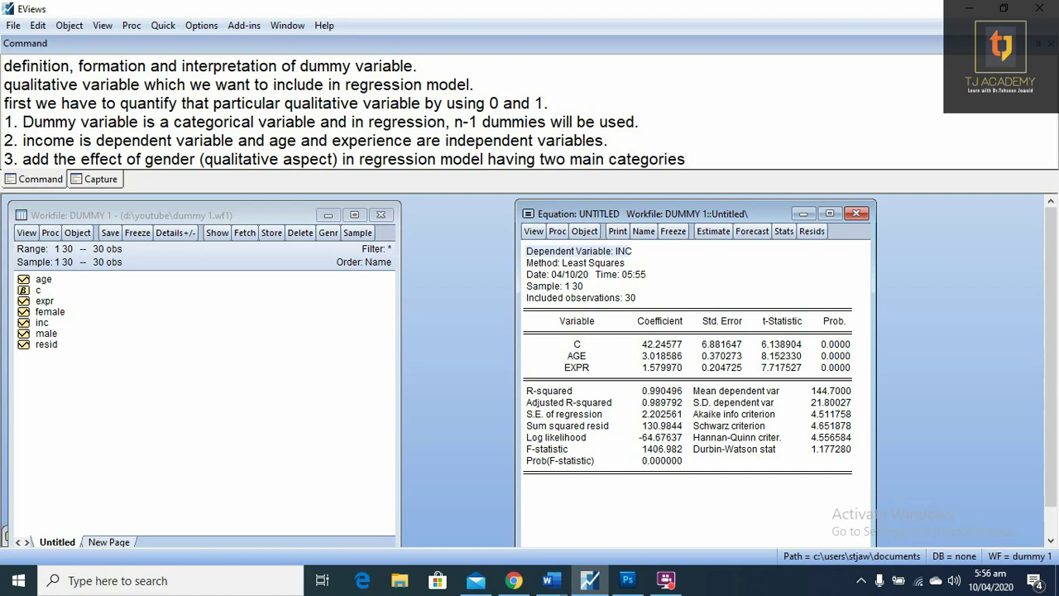
type(" namely male a")
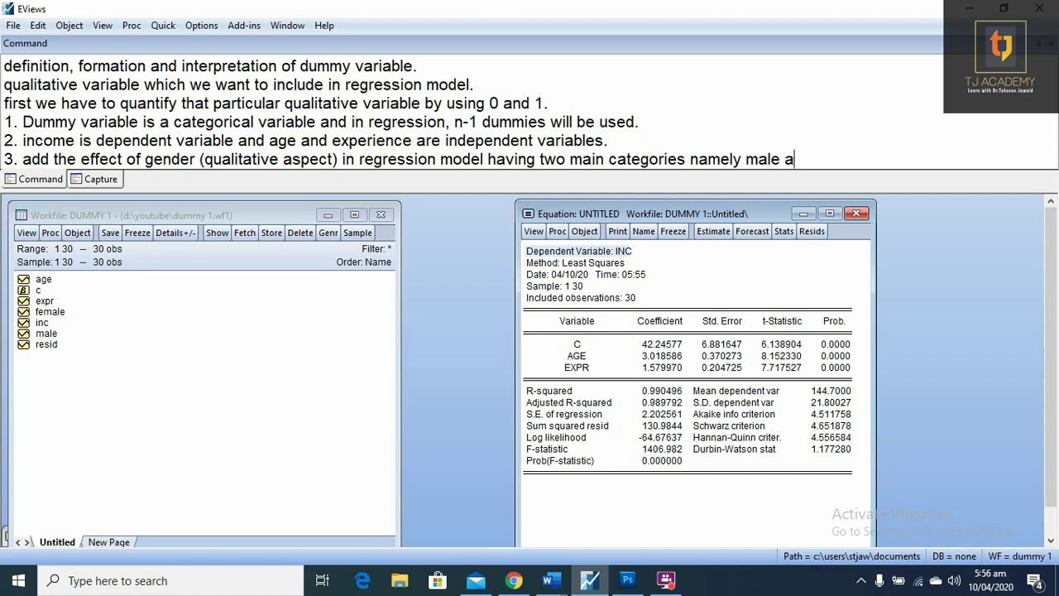
type("nd female")
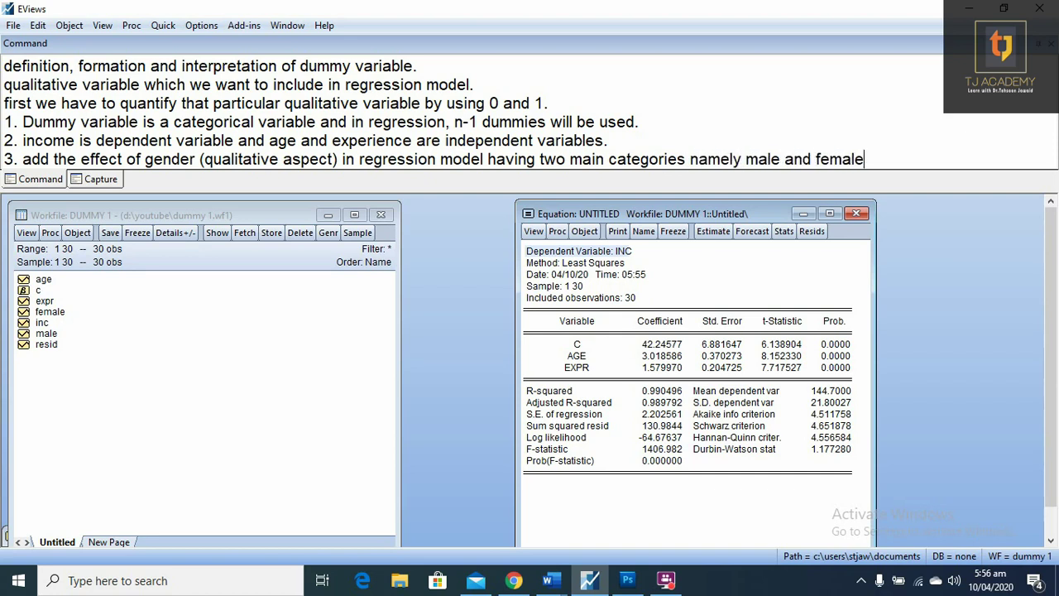
key("Return")
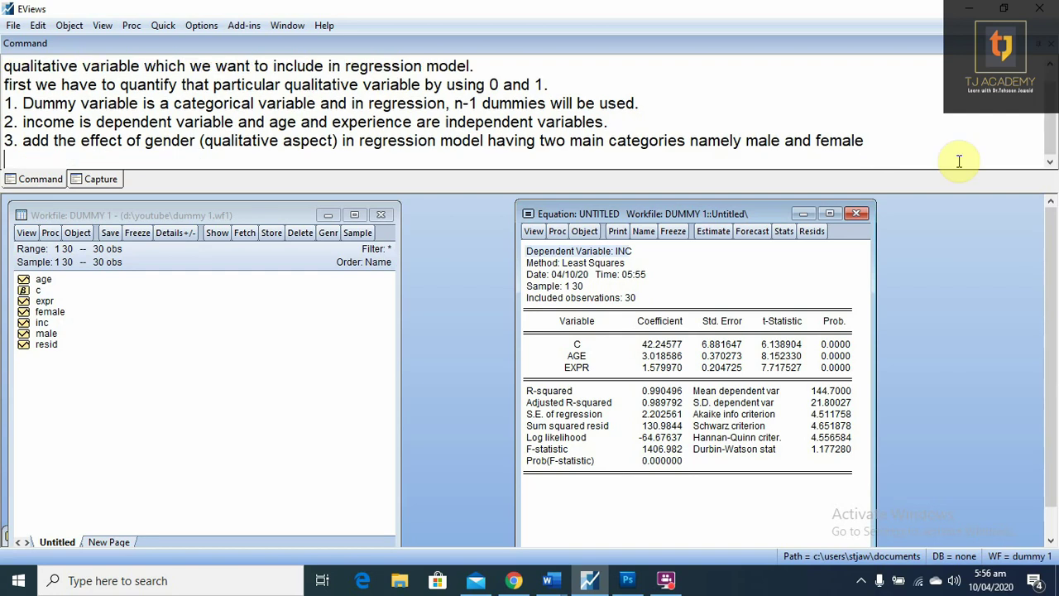
Step: Add a fourth note reading "4. we have to generate dummy variable for male and female"
type("4.")
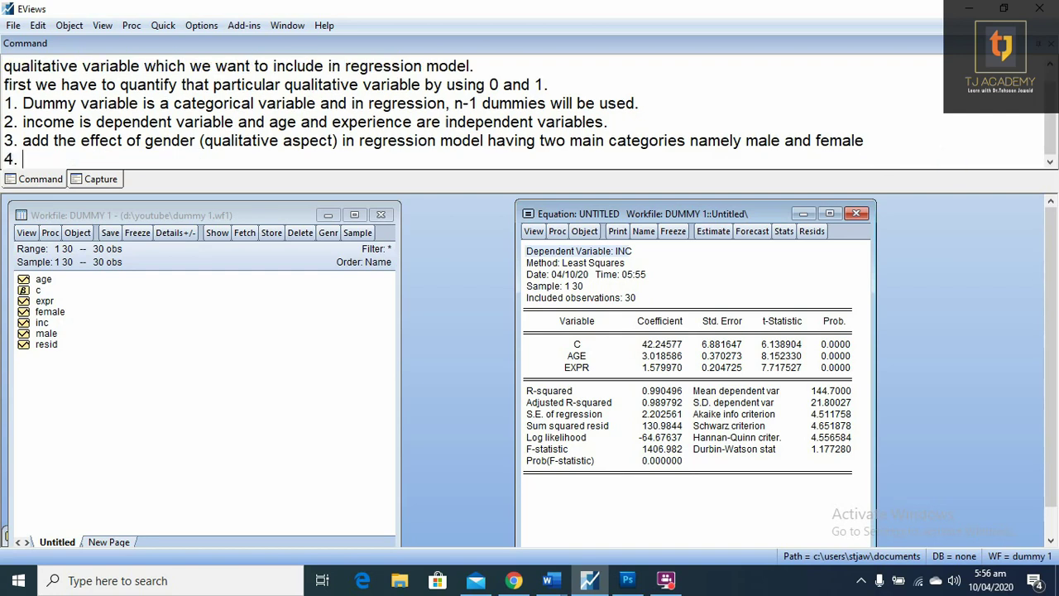
type(" we have to generat")
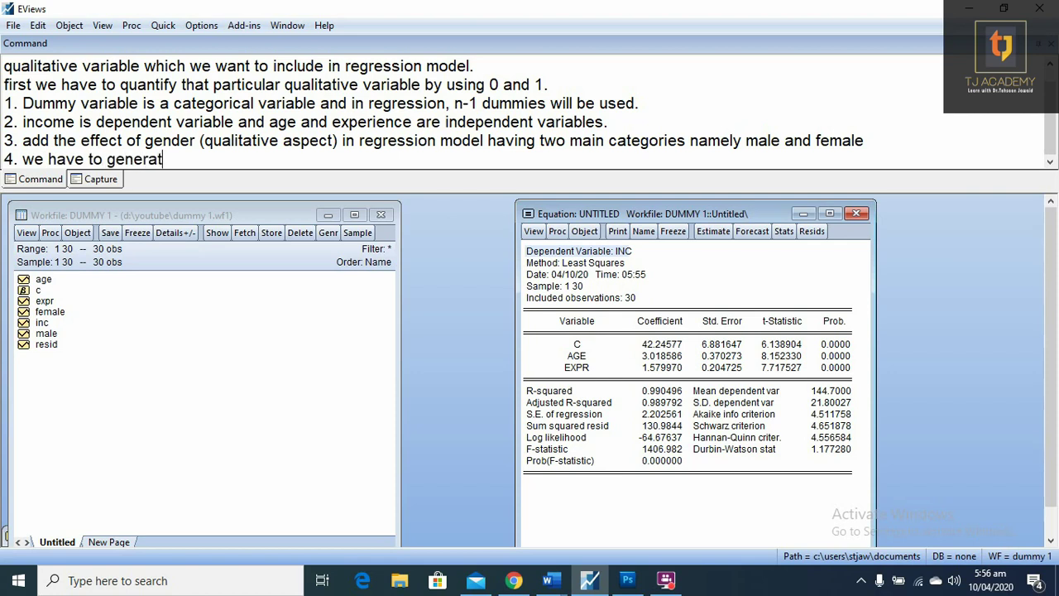
type("e dummy variable")
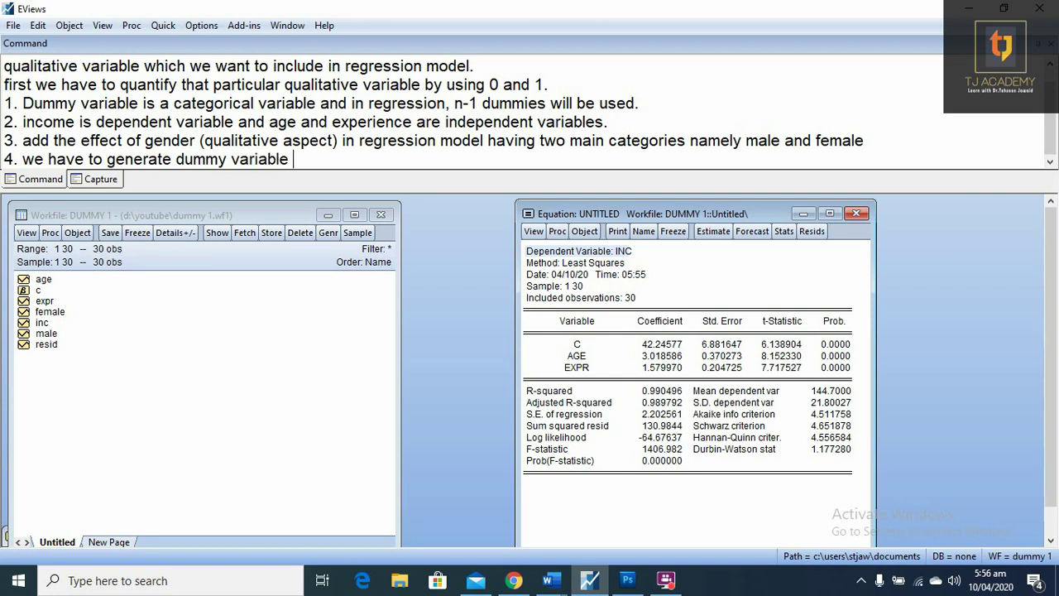
type(" for male and female")
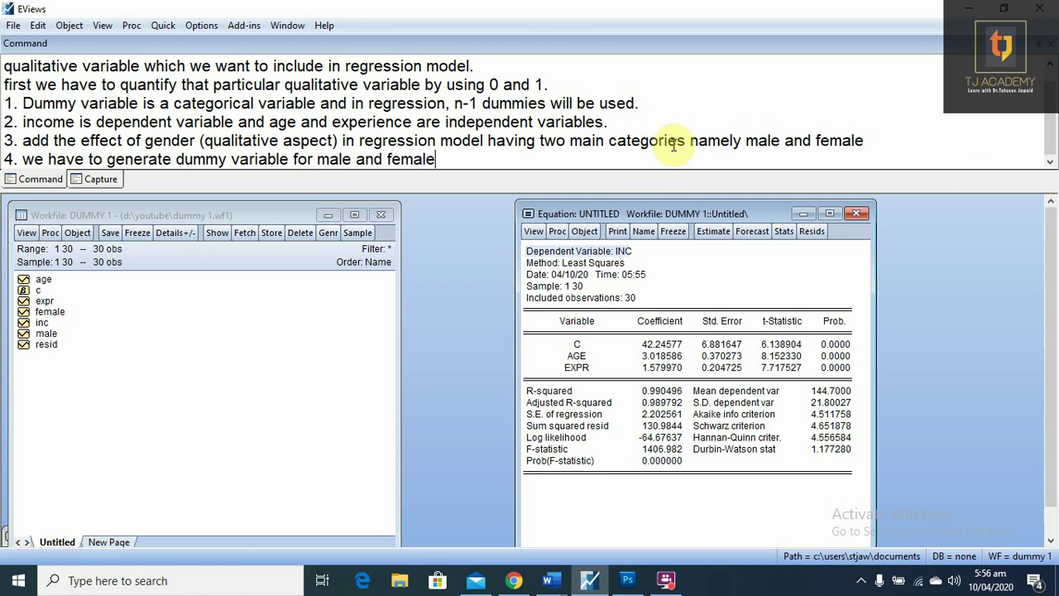
Step: Open the male and female series together as a group, deleting the existing untitled group
left_click(52, 334)
left_click(50, 312)
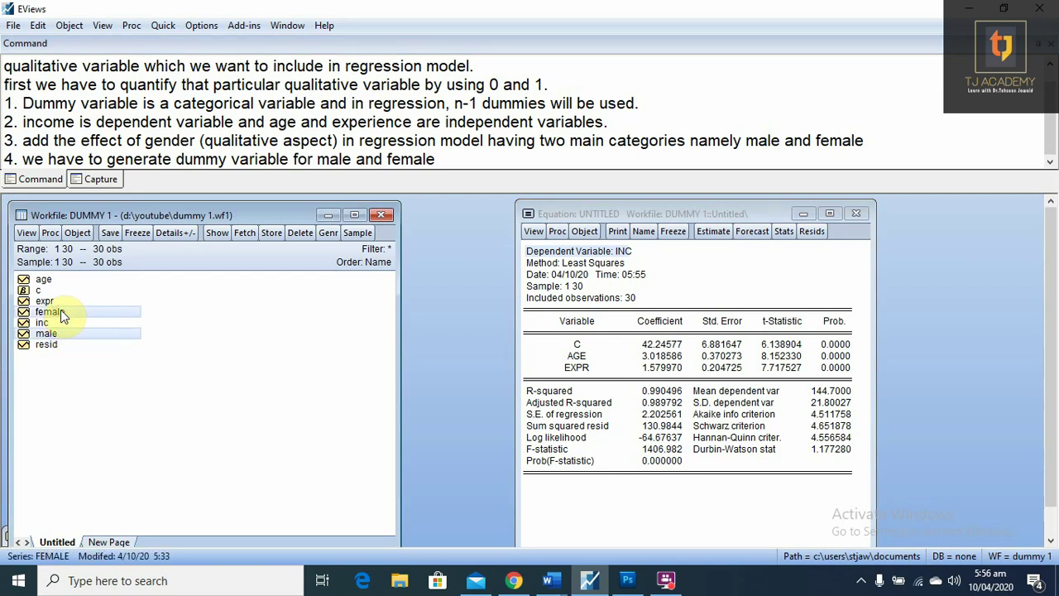
right_click(61, 310)
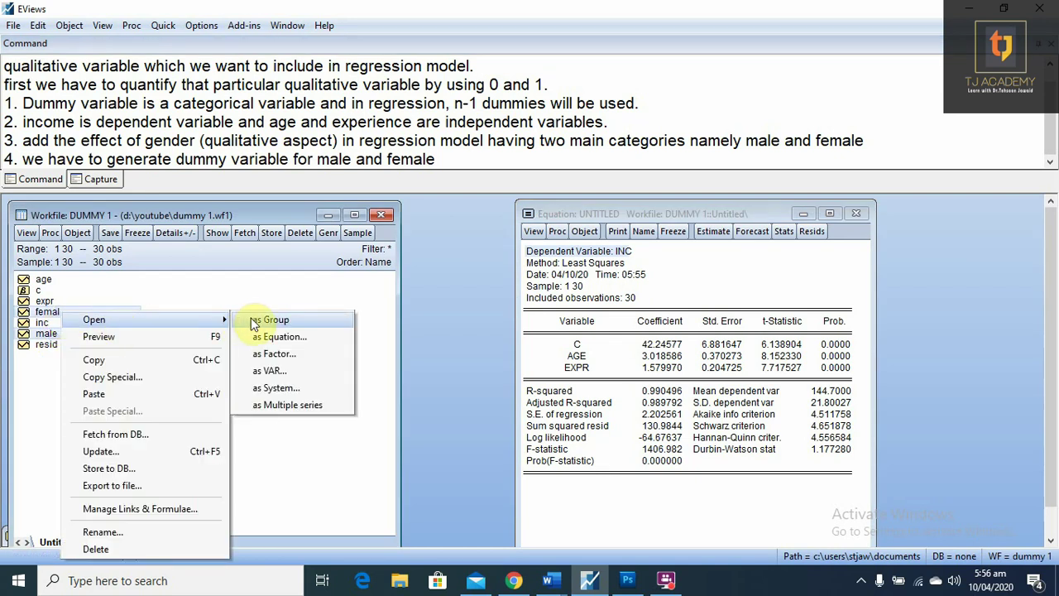
left_click(252, 319)
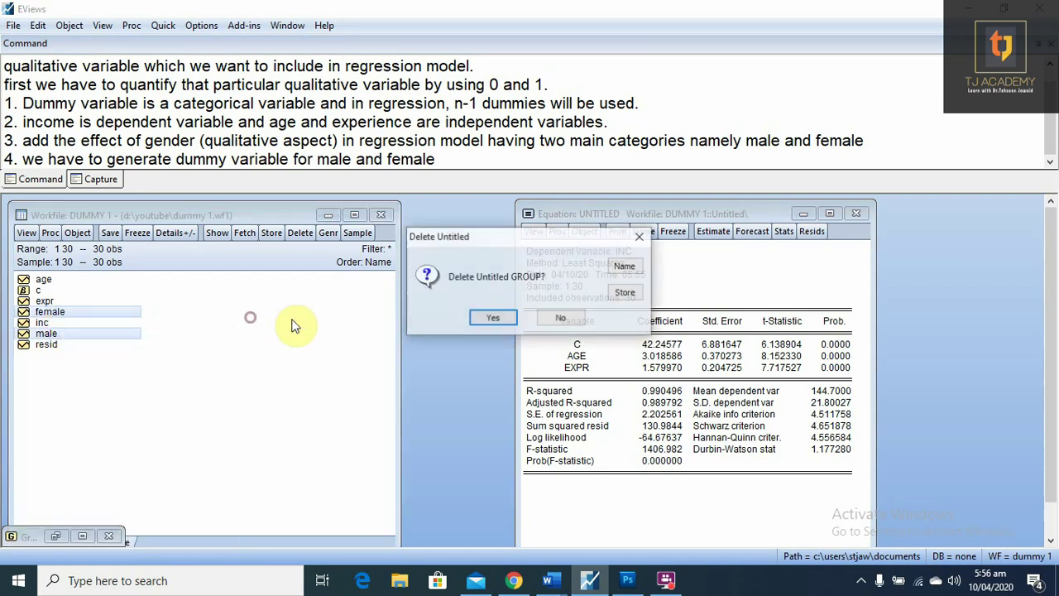
left_click(484, 324)
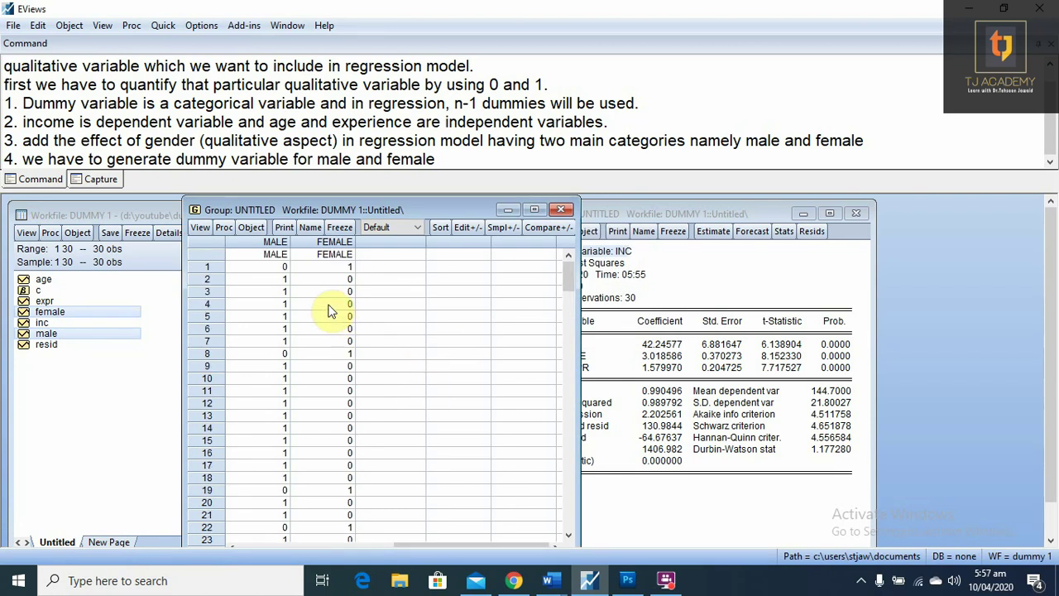
Step: Examine how the MALE series is coded with 0 and 1 across the group's observations
left_click(272, 241)
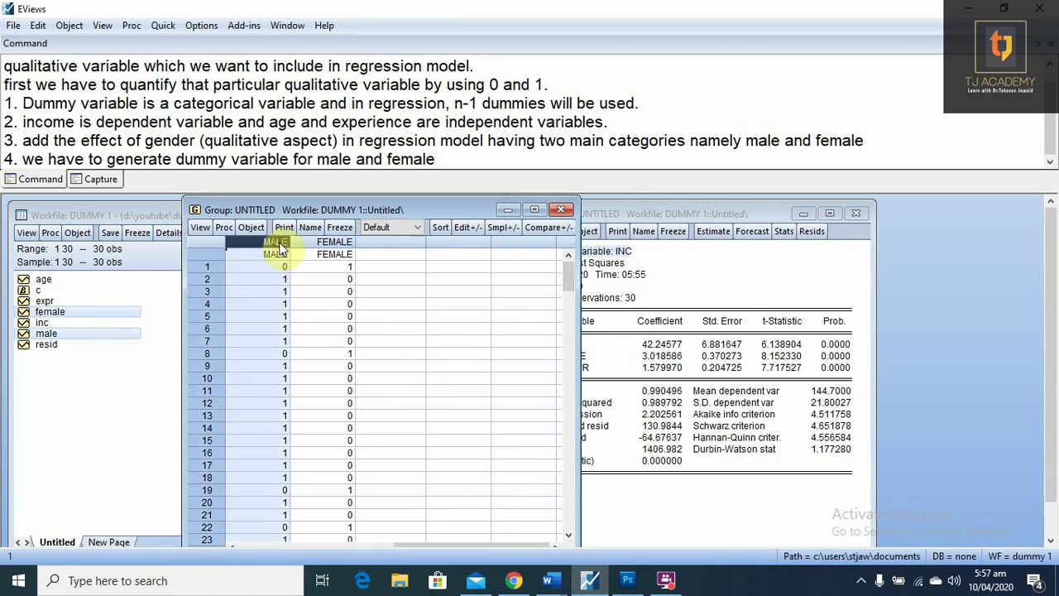
left_click(298, 280)
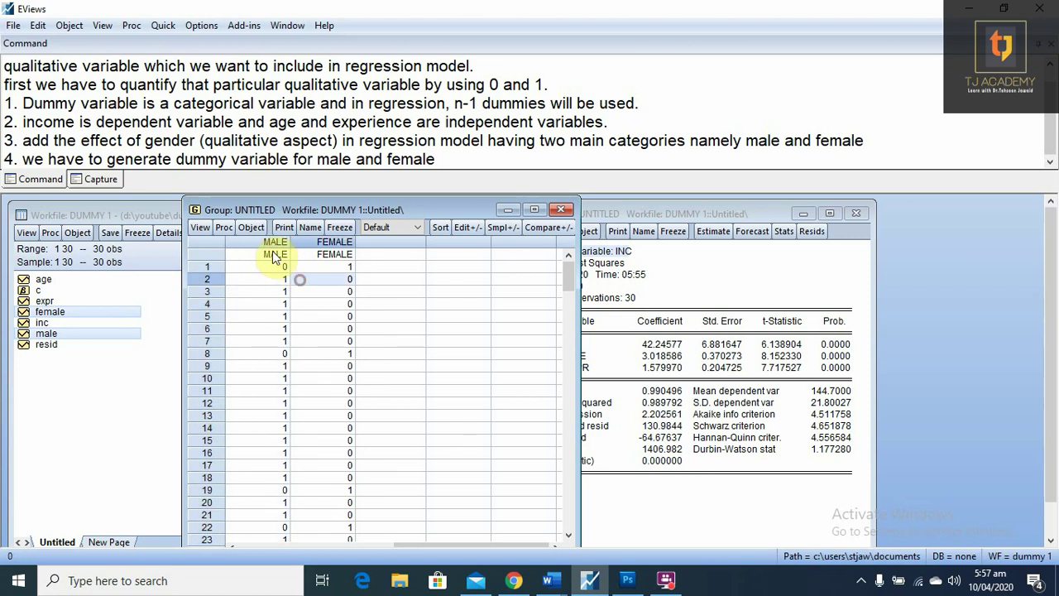
left_click(265, 281)
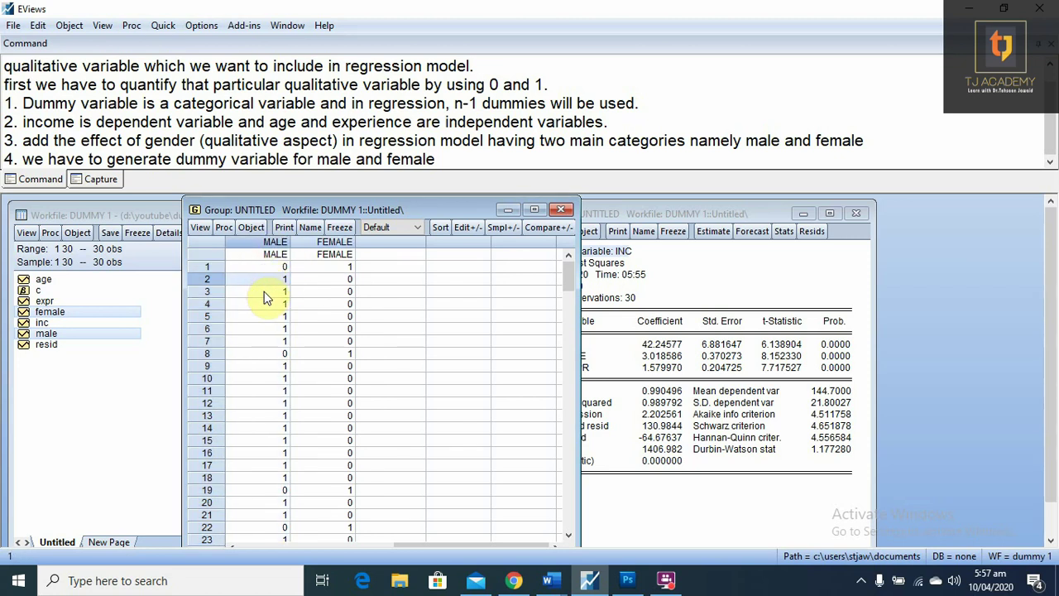
left_click(263, 292)
left_click(263, 305)
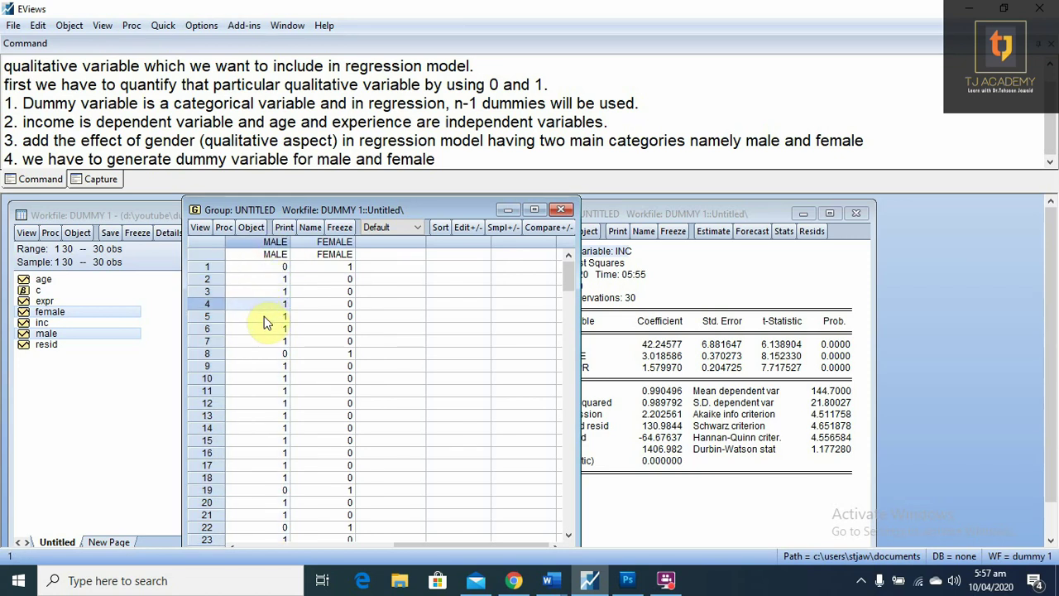
left_click(264, 316)
left_click(265, 329)
left_click(265, 341)
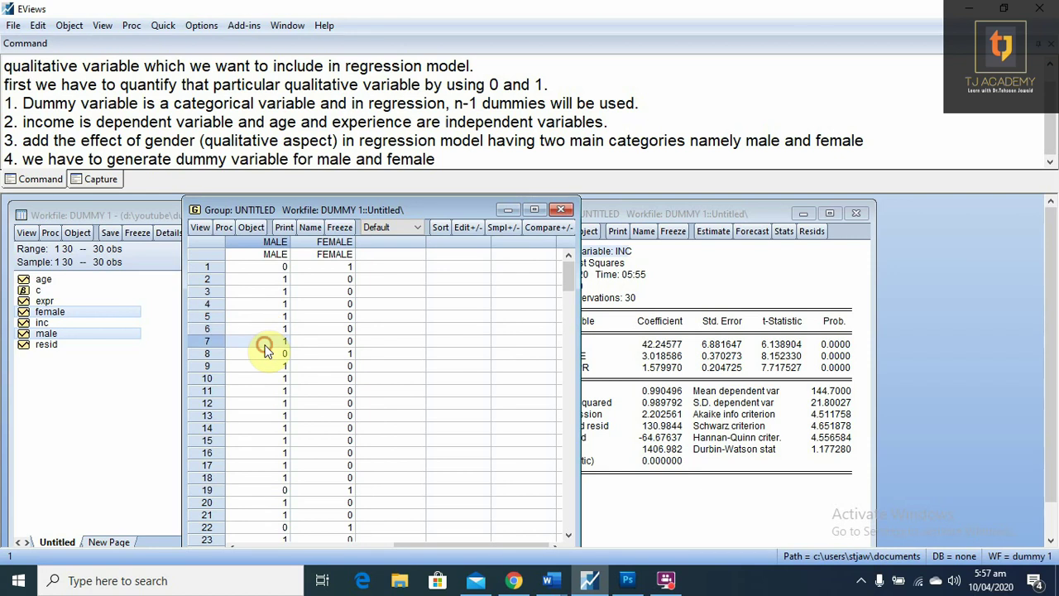
left_click(266, 269)
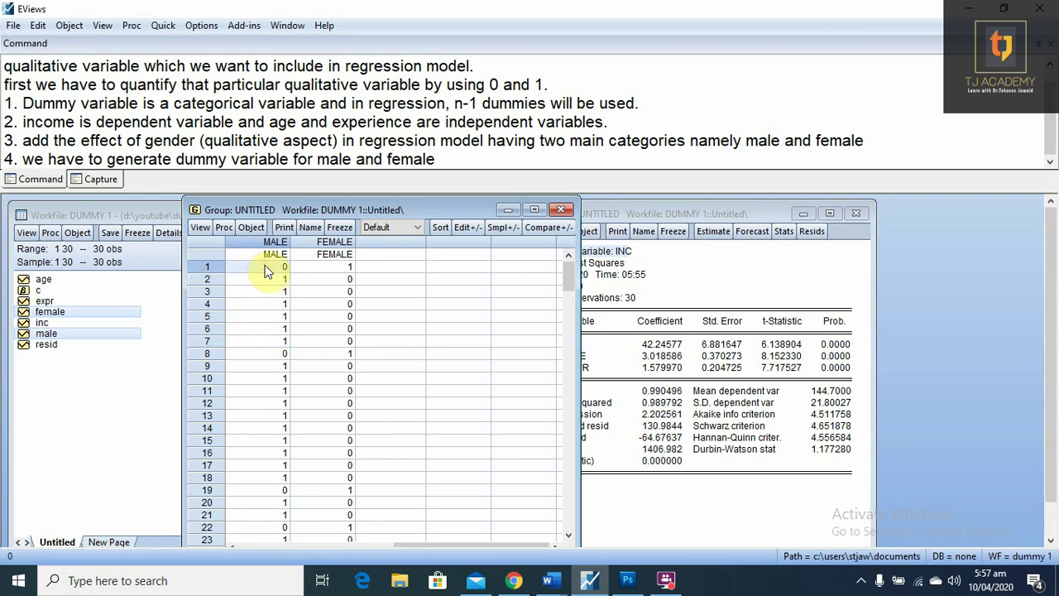
left_click(265, 353)
scroll(272, 430, "down", 3)
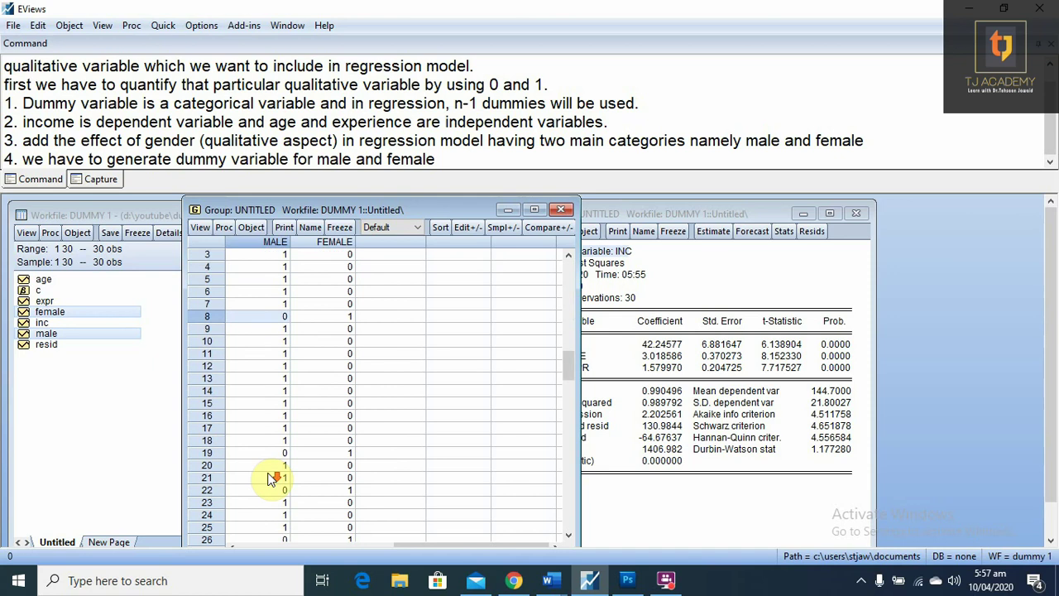
left_click(266, 441)
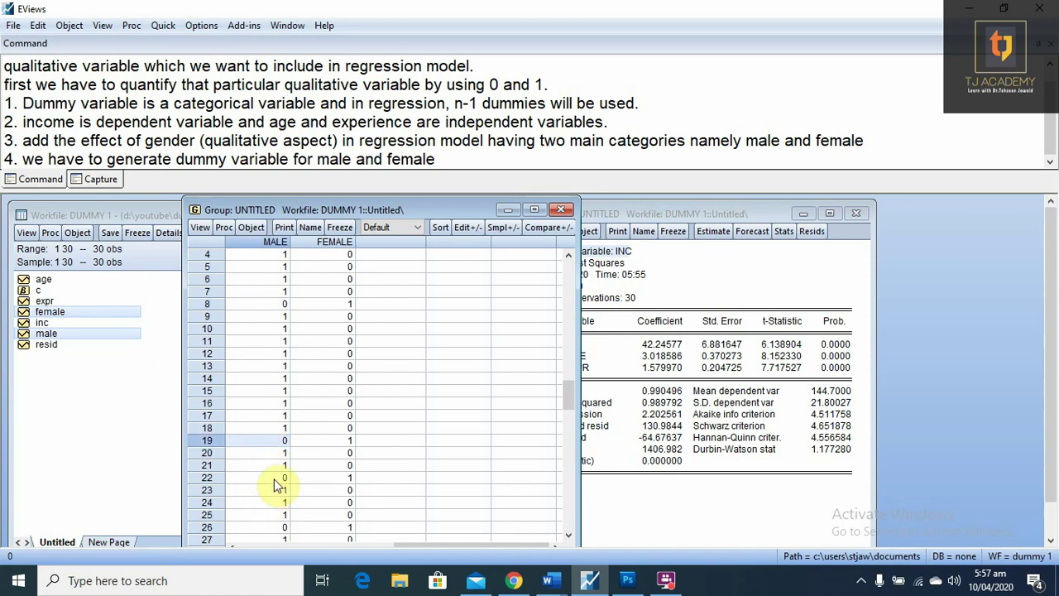
scroll(266, 445, "up", 1)
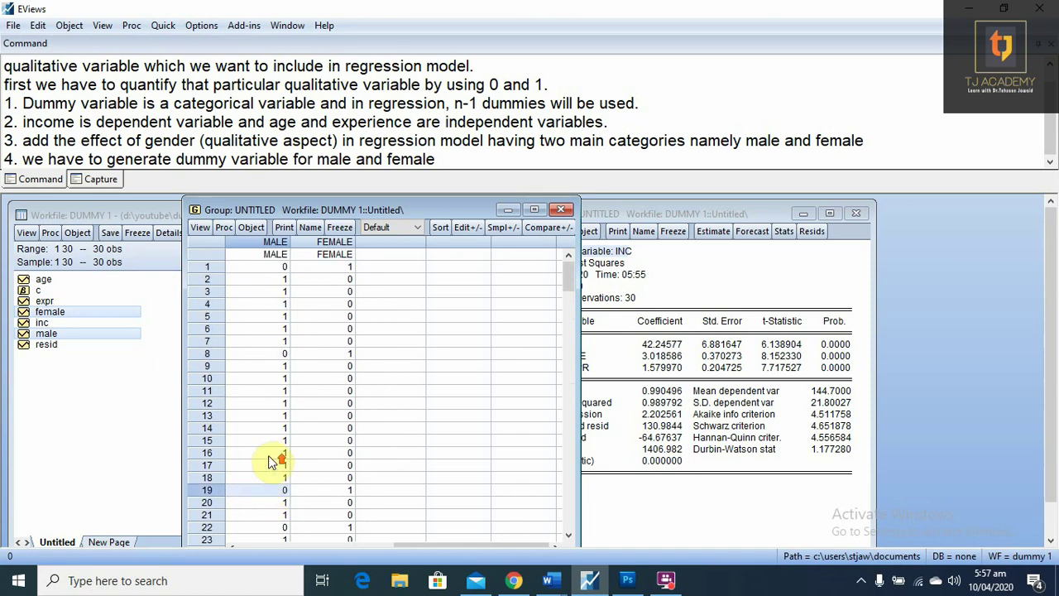
Step: Examine the 0 and 1 coding of the FEMALE series against MALE, and minimize the group window
left_click(339, 241)
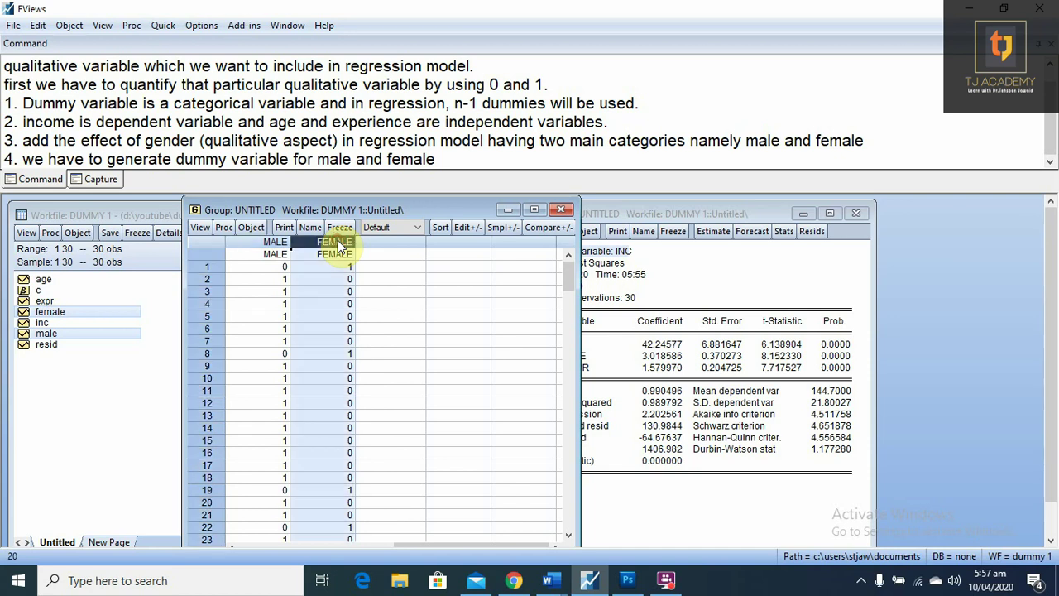
left_click(449, 276)
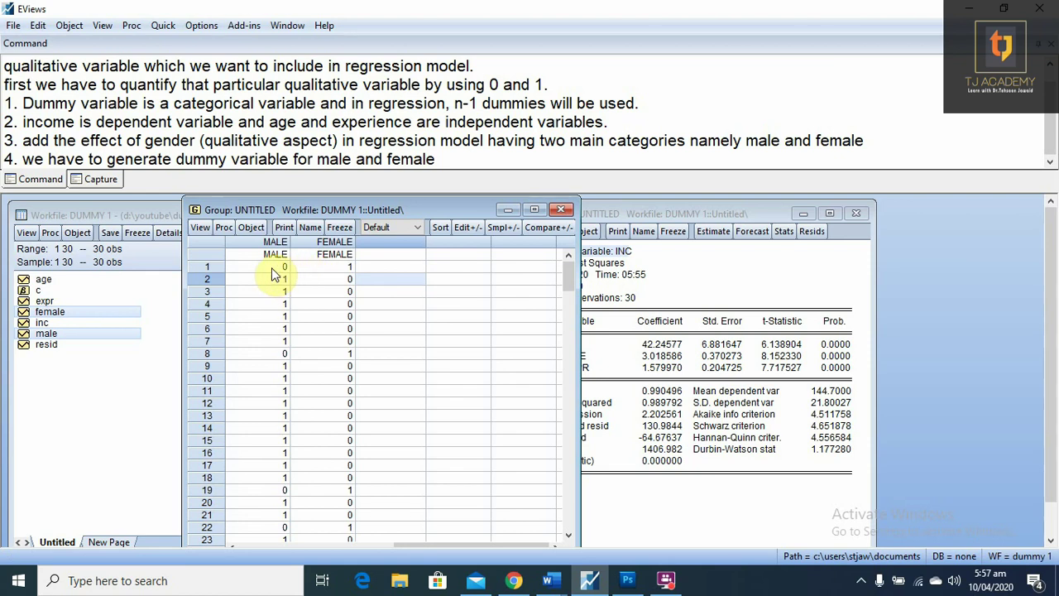
left_click(347, 269)
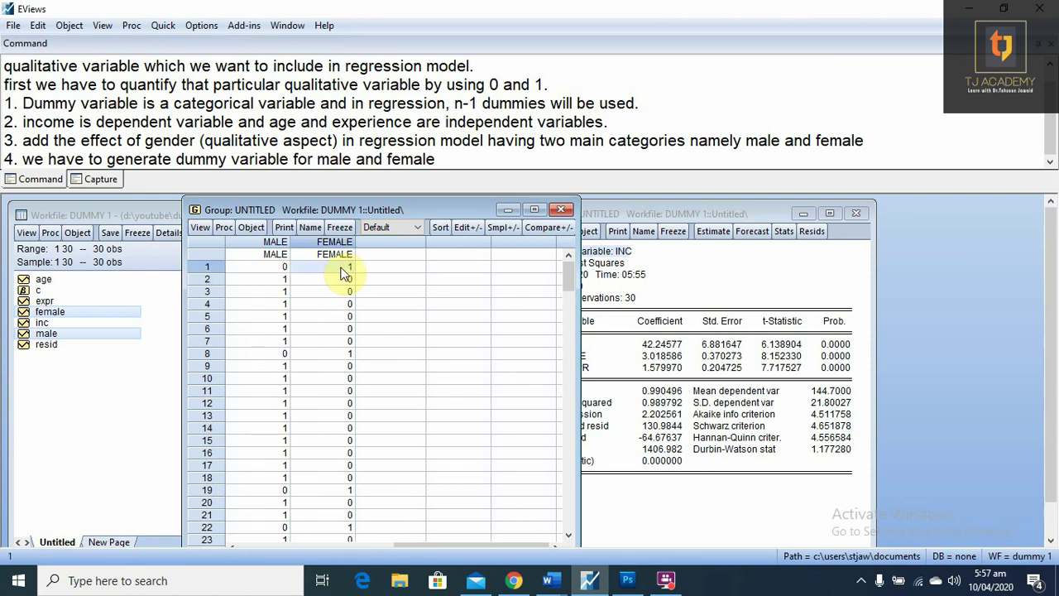
left_click(346, 281)
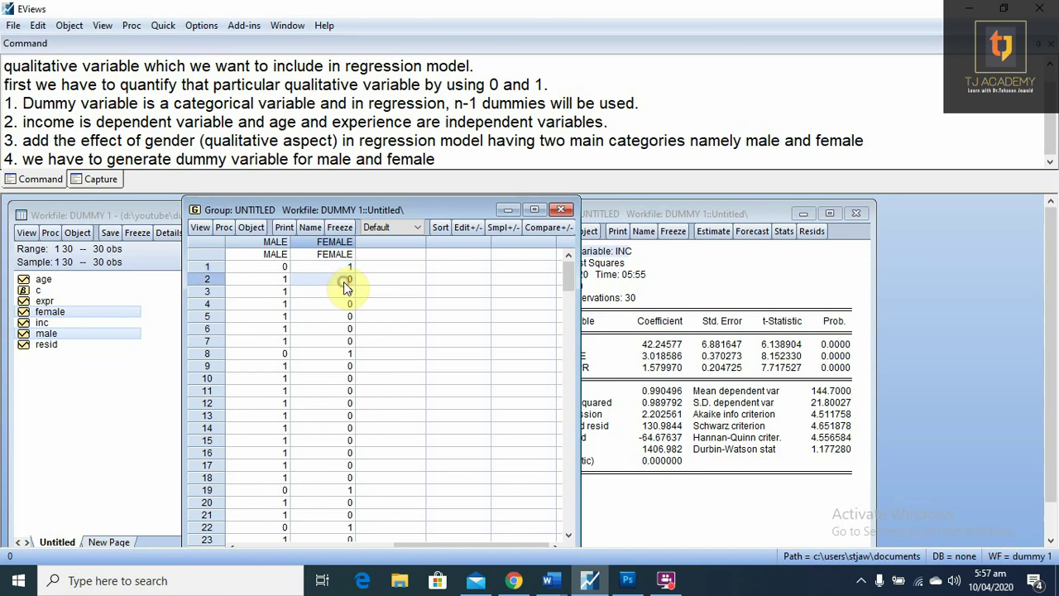
left_click(346, 293)
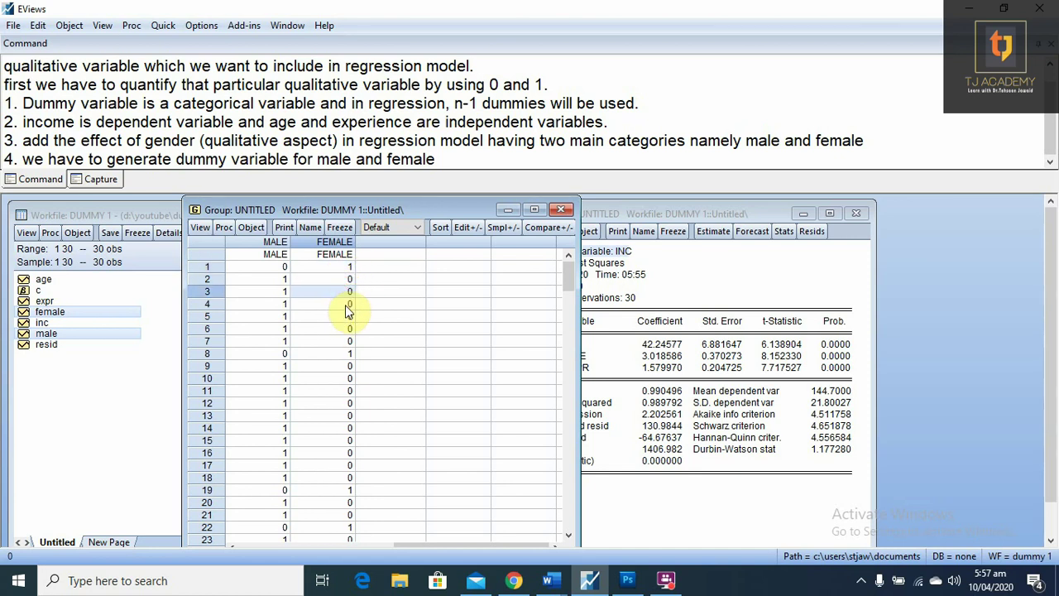
left_click(348, 306)
left_click(348, 316)
left_click(345, 329)
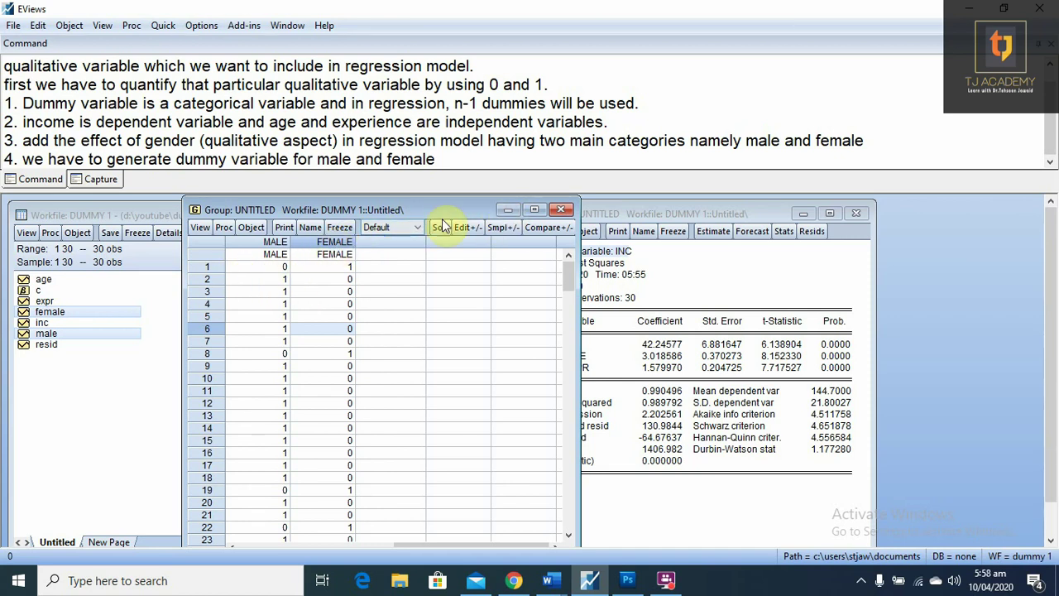
left_click(508, 210)
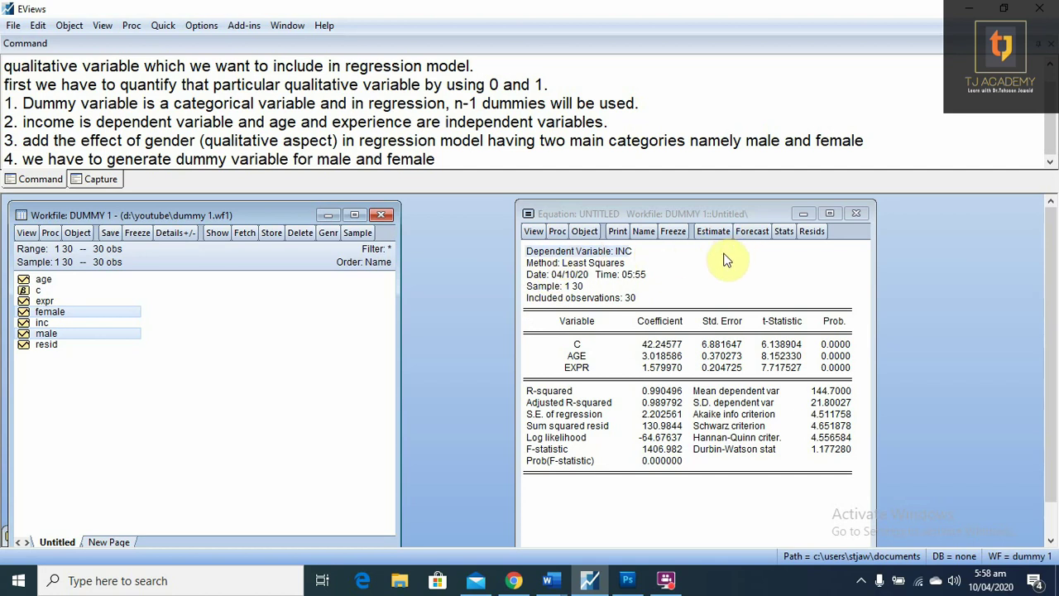
Step: Highlight the income regression's coefficient results and the words "regression, n-1" in note 1
left_click_drag(530, 251, 860, 390)
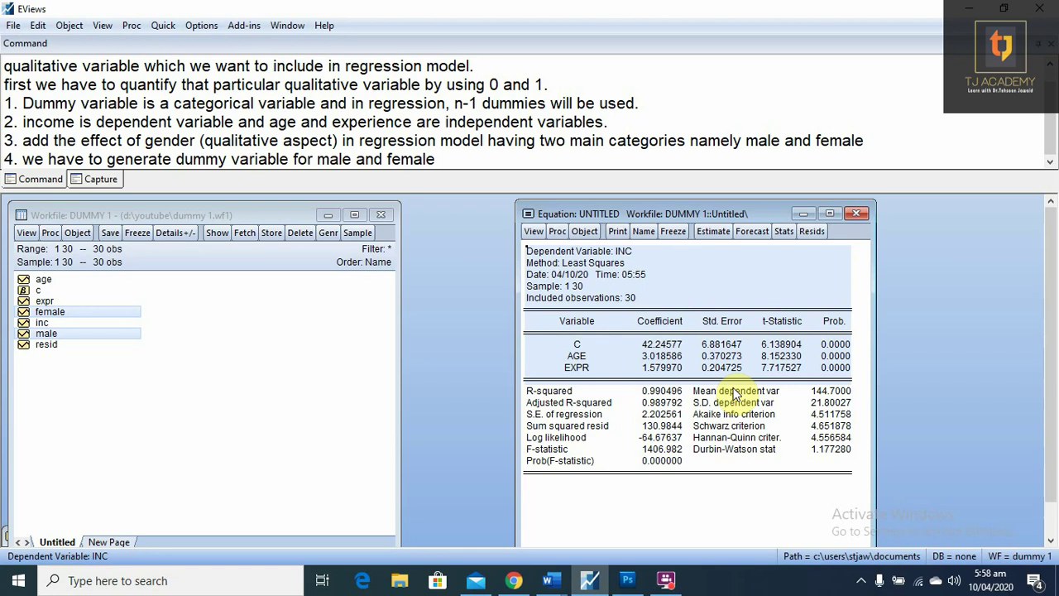
left_click(666, 355)
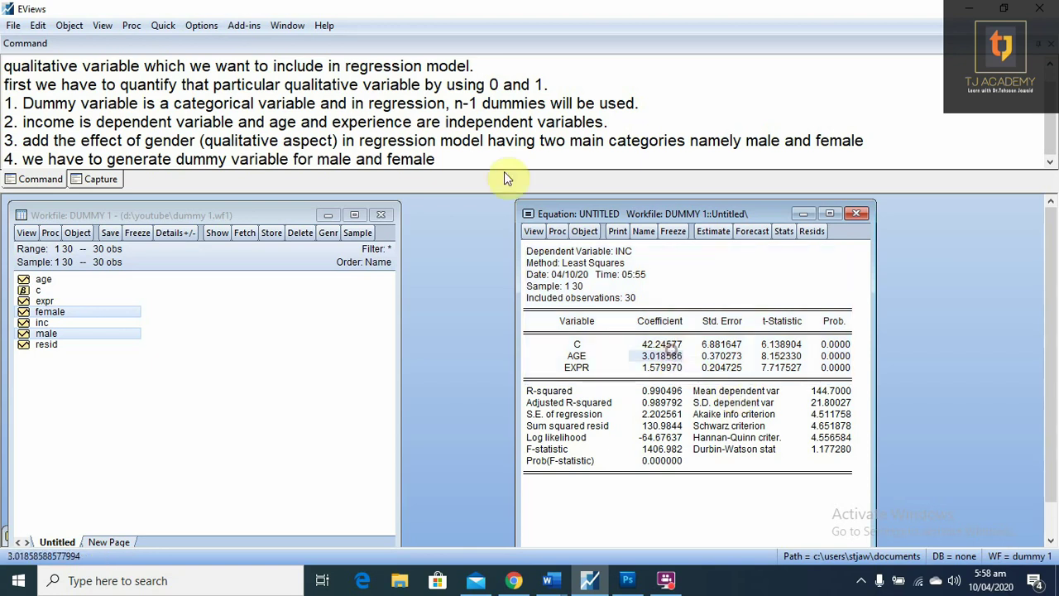
left_click(370, 104)
left_click_drag(385, 104, 478, 103)
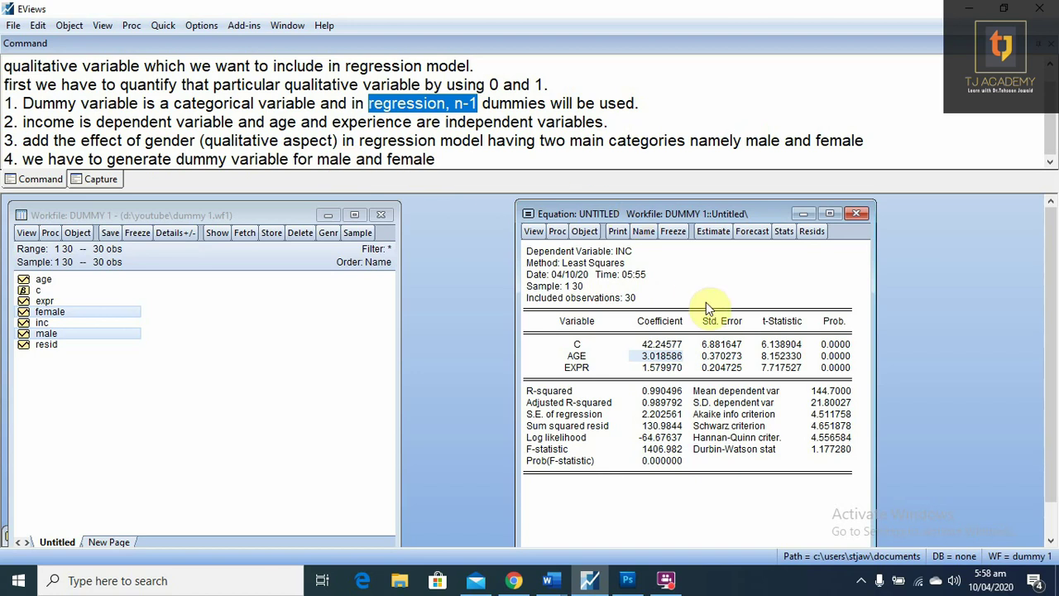
Step: Add the male dummy to the income equation specification and re-estimate it by least squares
left_click(716, 232)
left_click(711, 354)
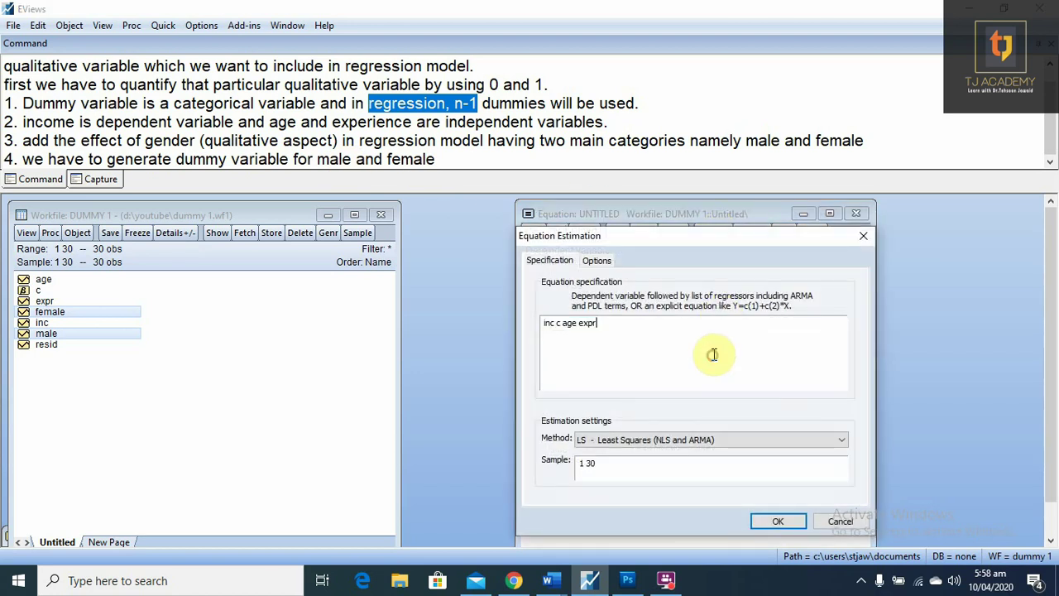
type("male")
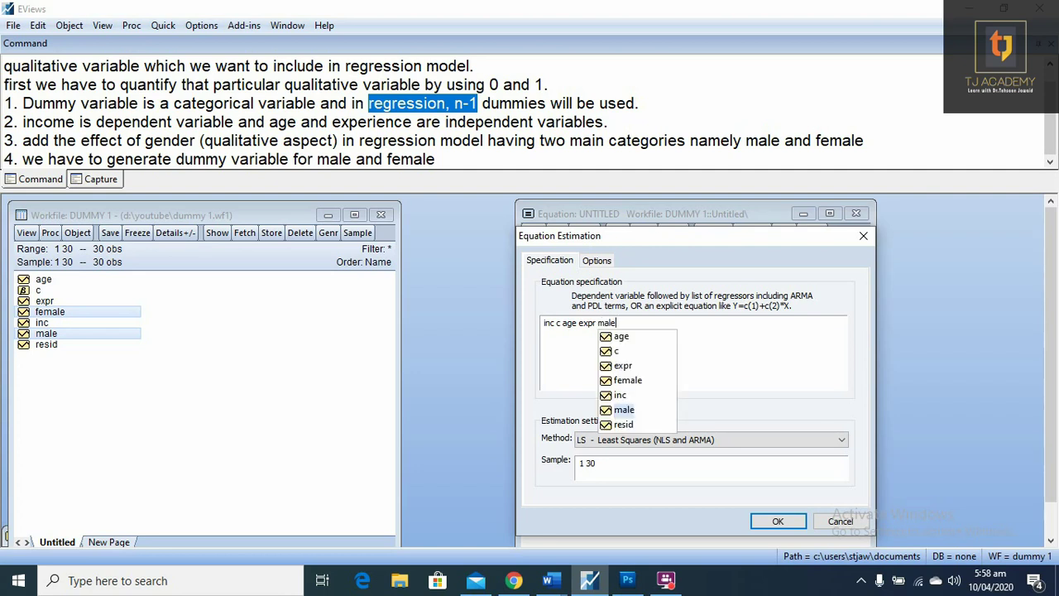
left_click(715, 354)
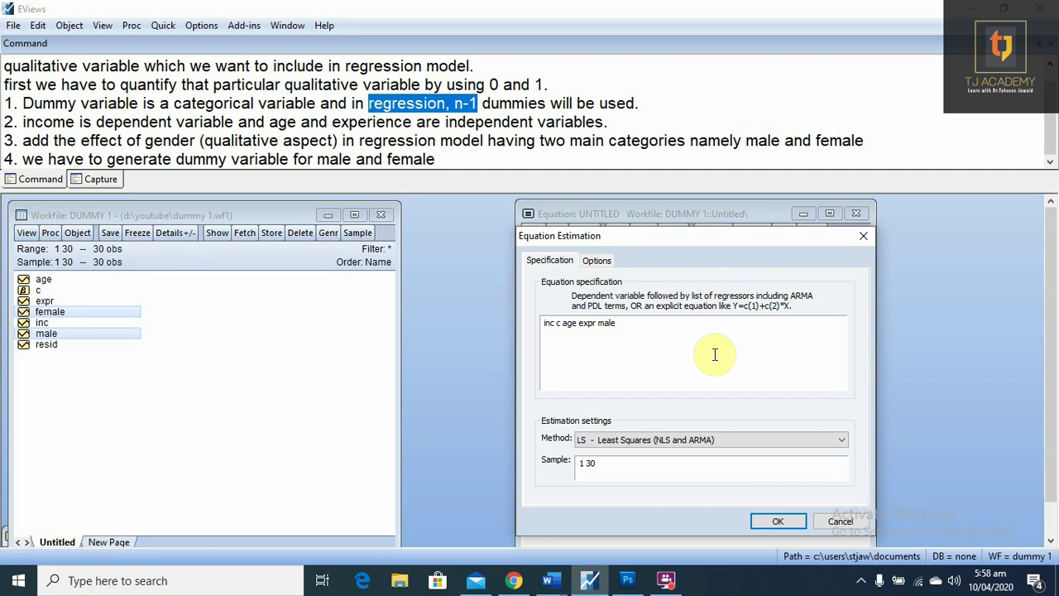
key("Return")
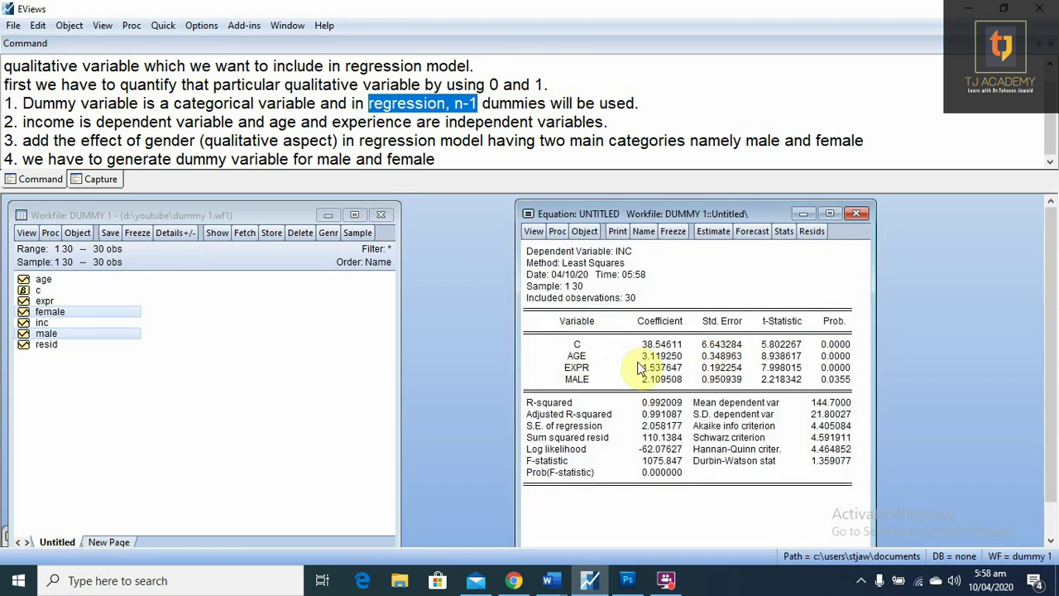
Step: Examine the AGE and MALE results, including the MALE dummy's coefficient and probability, in the regression output
left_click(586, 356)
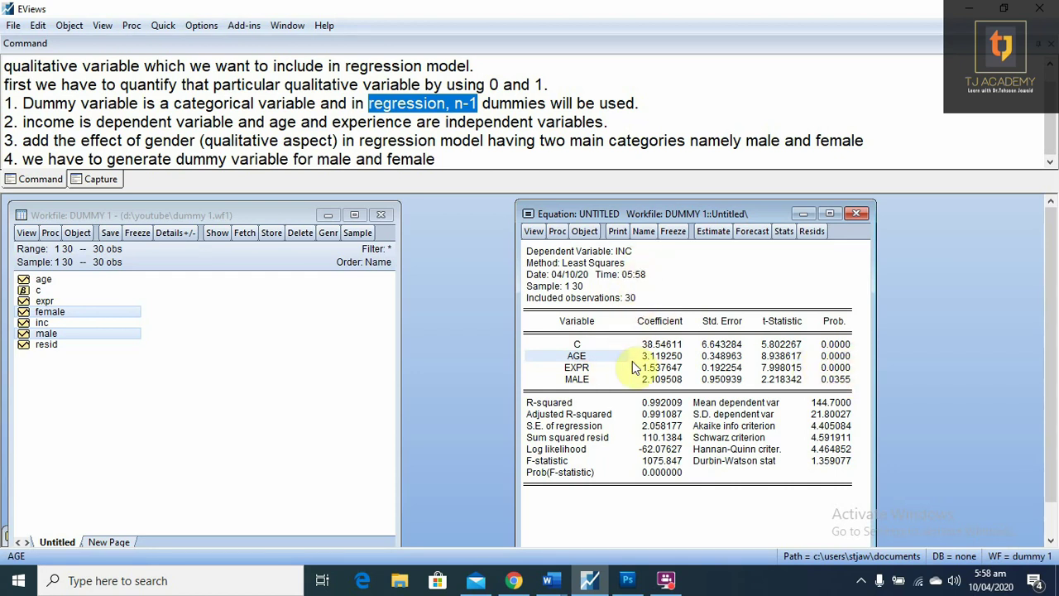
left_click(583, 381)
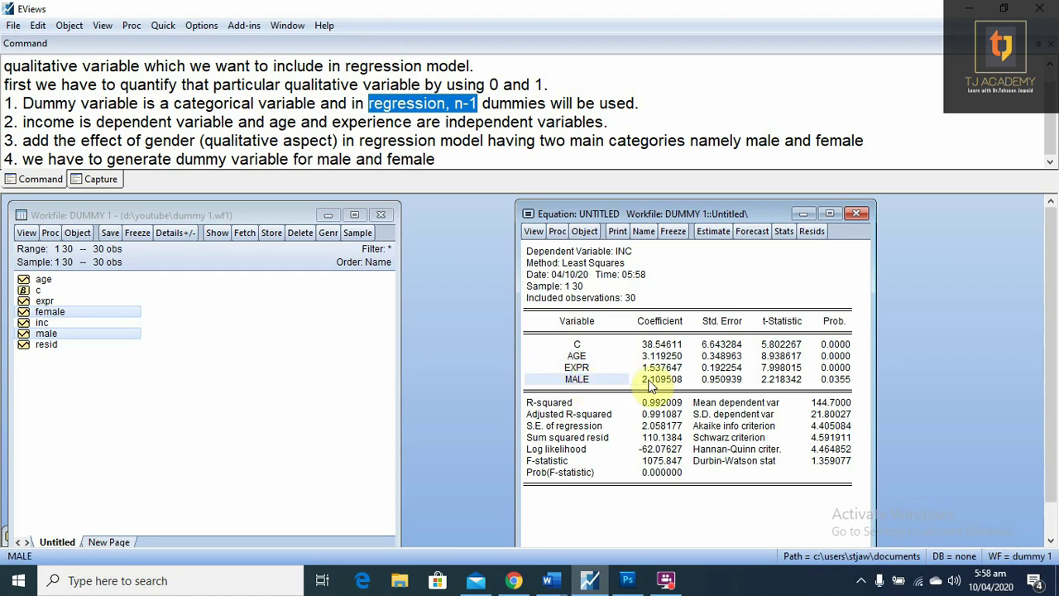
left_click(662, 380)
left_click(834, 379)
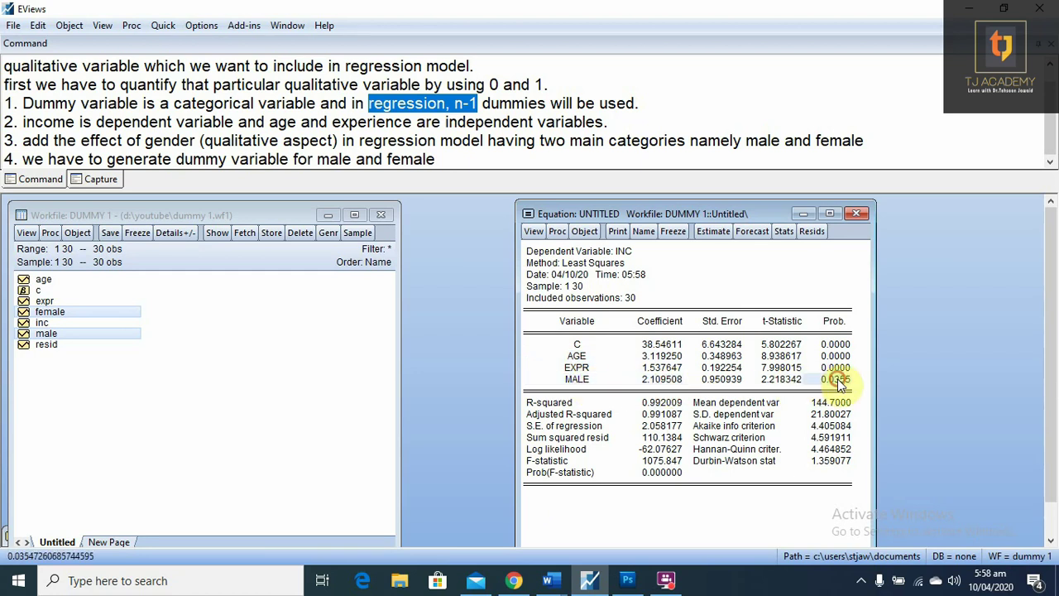
Step: Add a new line under note 4 reading "Male has 2.1 units of income"
left_click(453, 158)
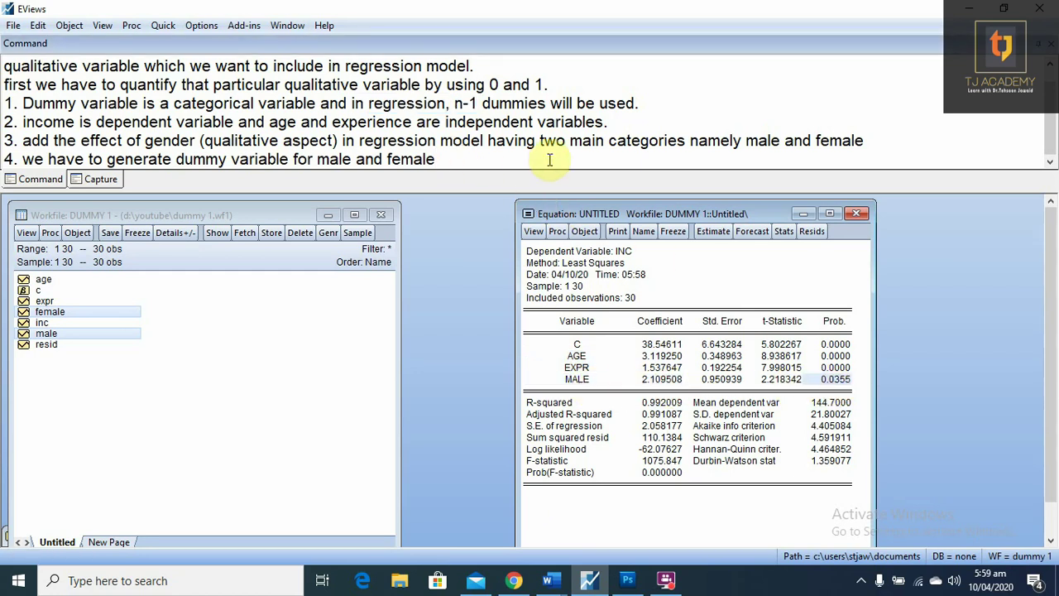
key("Return")
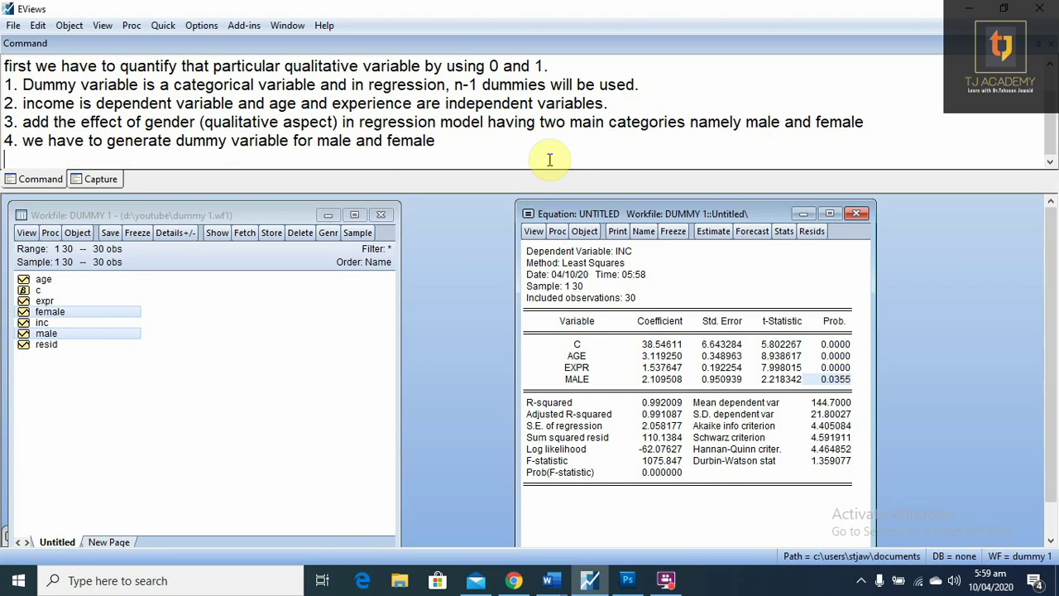
type("Male")
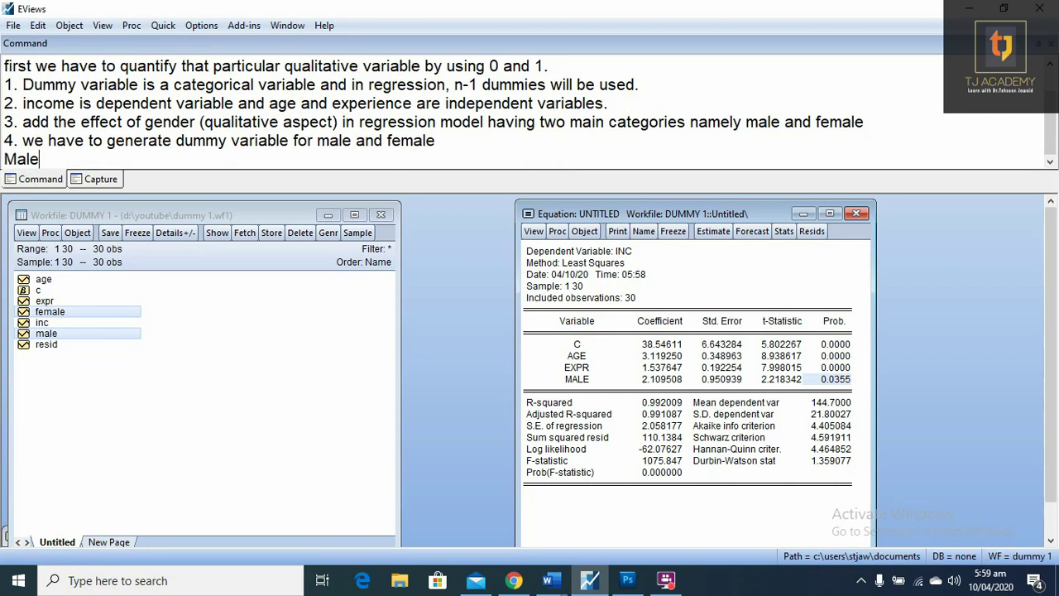
type(" has ")
type("2.1")
type("units of income")
Step: Insert the word "earned" after "Male has" in the new note line
key("Left")
key("Left")
key("Left")
key("Left")
key("Left")
key("Left")
key("Left")
key("Left")
key("Left")
key("Left")
key("Left")
key("Left")
key("Left")
key("Left")
key("Left")
key("Left")
key("Left")
key("Left")
key("Left")
key("Left")
type("earned")
Step: Append "then female" to the end of the note line about male income
key("Right")
key("Right")
key("Right")
key("Right")
key("Right")
key("Right")
key("Right")
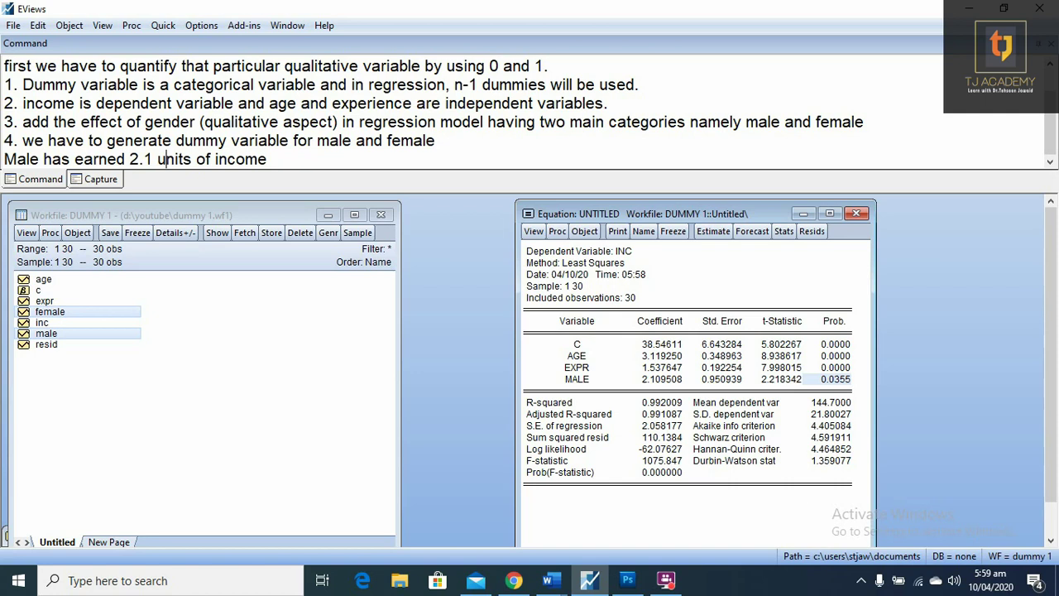
key("Right")
key("Right")
key("Right")
key("Right")
key("Right")
key("Right")
key("Right")
key("Right")
key("Right")
key("Right")
key("Right")
type("then femal")
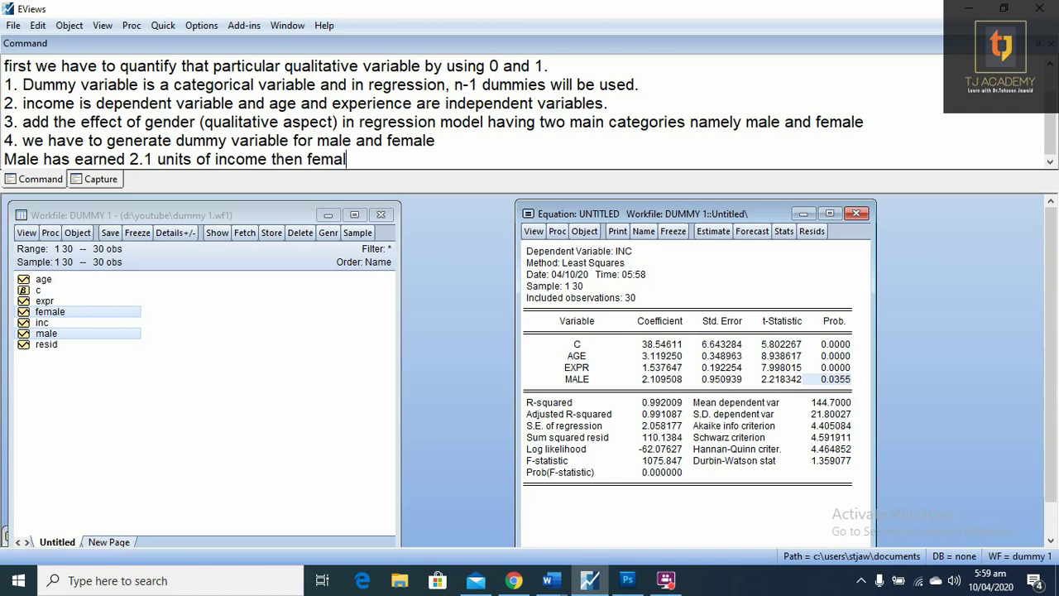
type("e i")
key("BackSpace")
key("BackSpace")
Step: Highlight the MALE result, freeze the regression output as a table, and place that table beside the equation
left_click(660, 384)
left_click(583, 386)
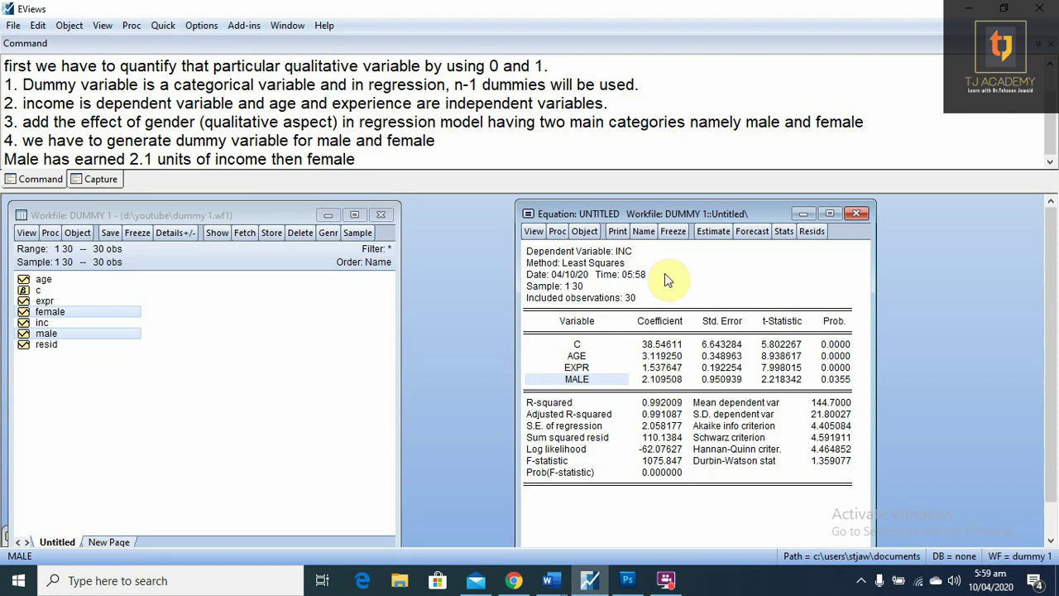
left_click(674, 231)
left_click_drag(445, 231, 290, 216)
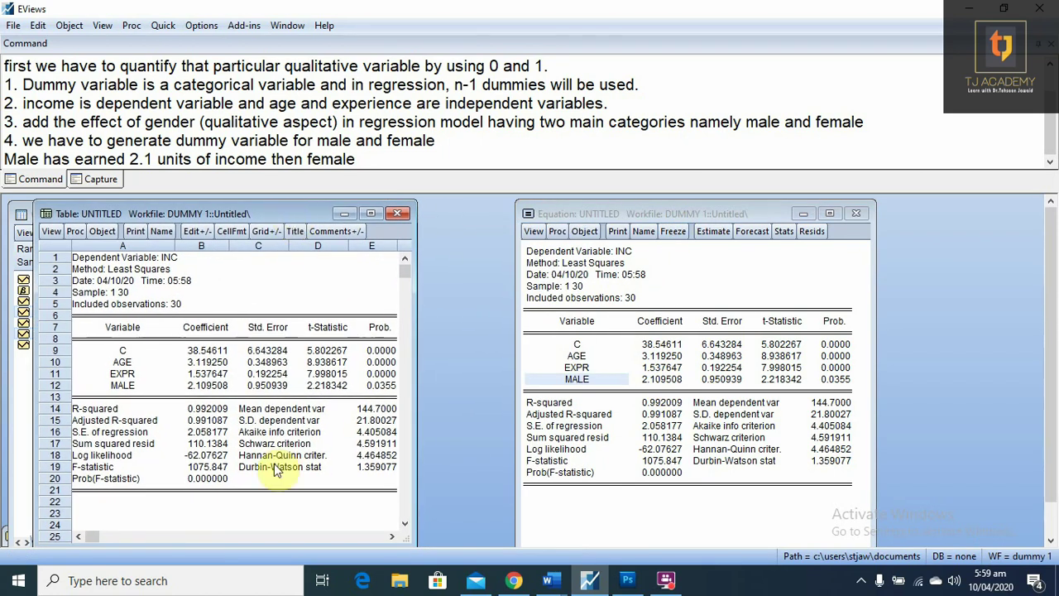
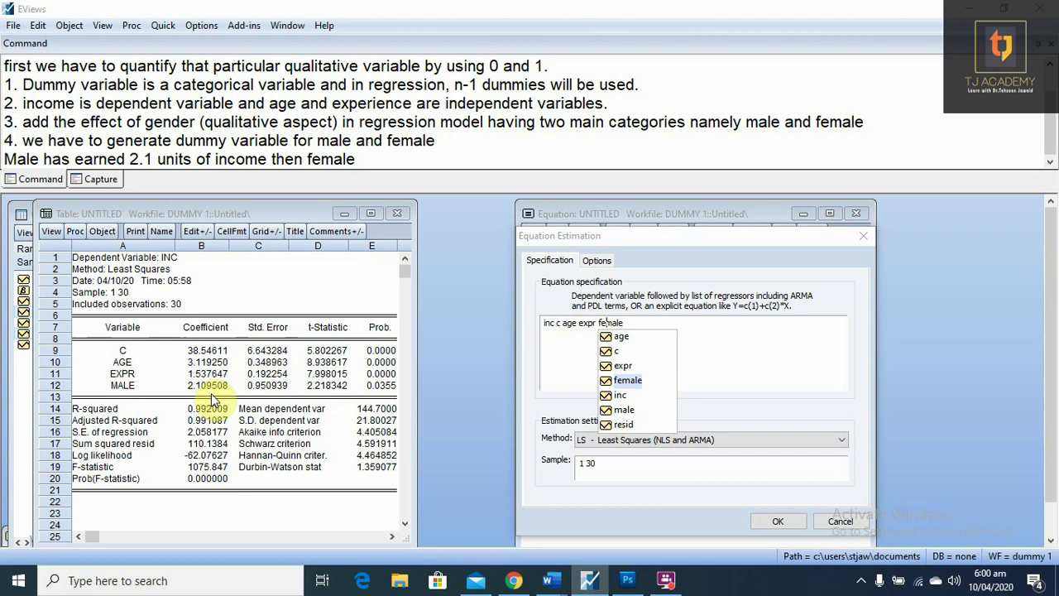
Step: Re-estimate the income equation with the female dummy in place of male, using "inc c age expr female"
left_click(658, 323)
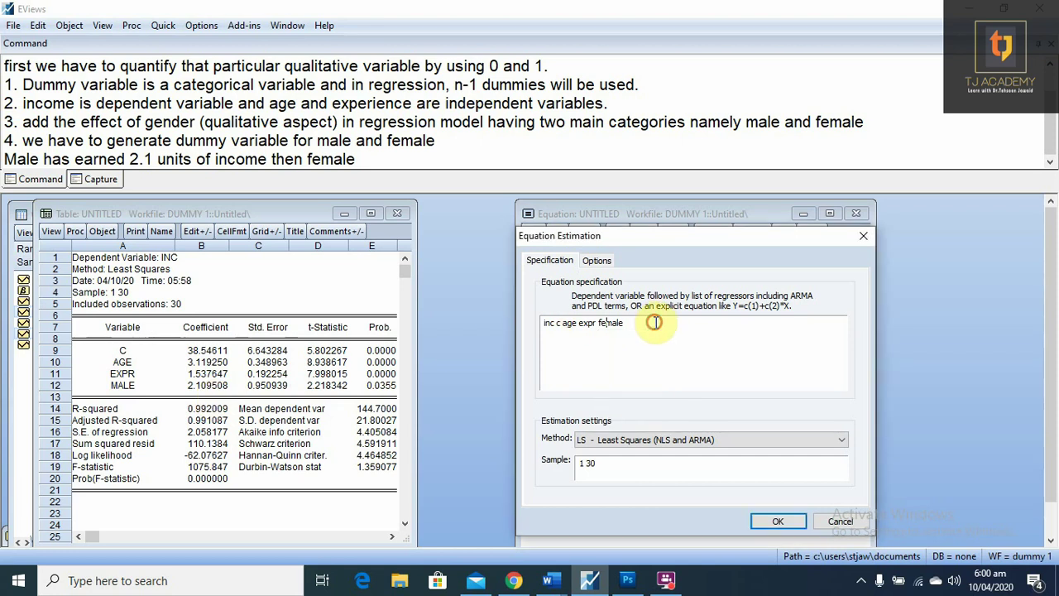
left_click(638, 322)
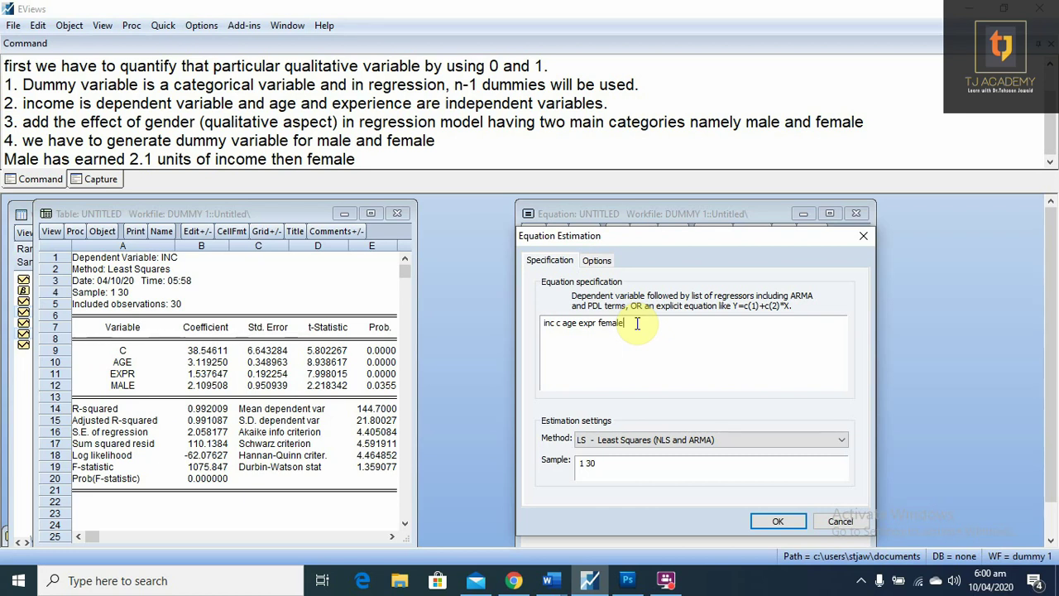
left_click(775, 521)
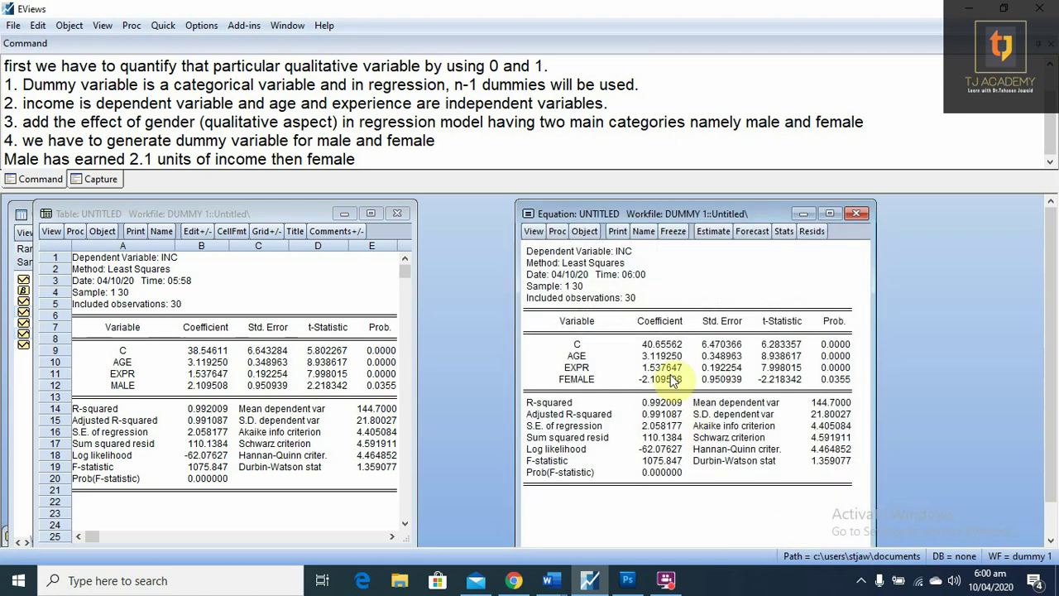
Step: Compare the FEMALE coefficient in the equation with the MALE coefficient in the frozen table
left_click(568, 382)
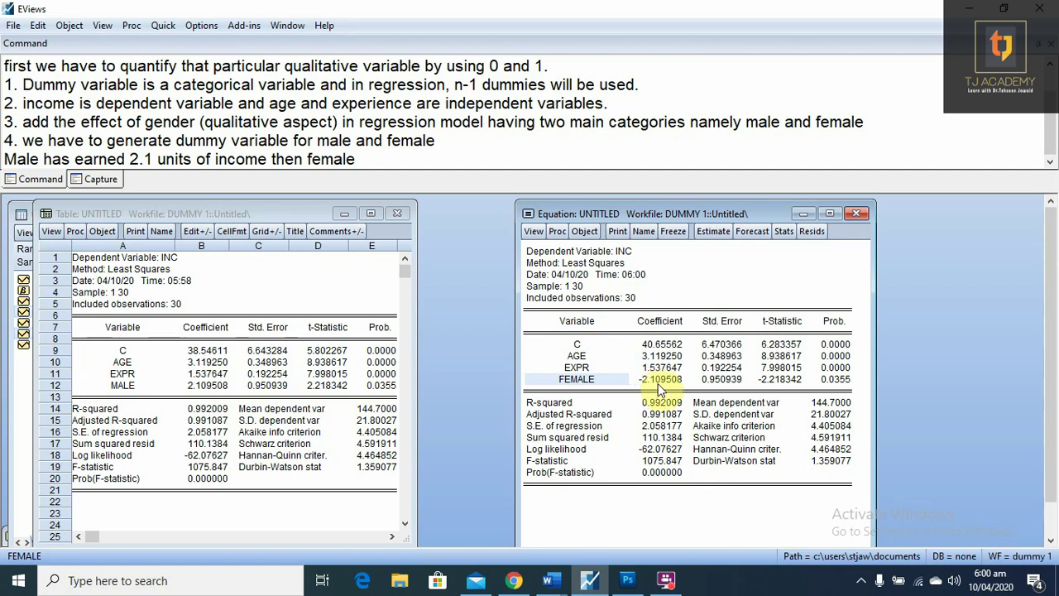
left_click(211, 385)
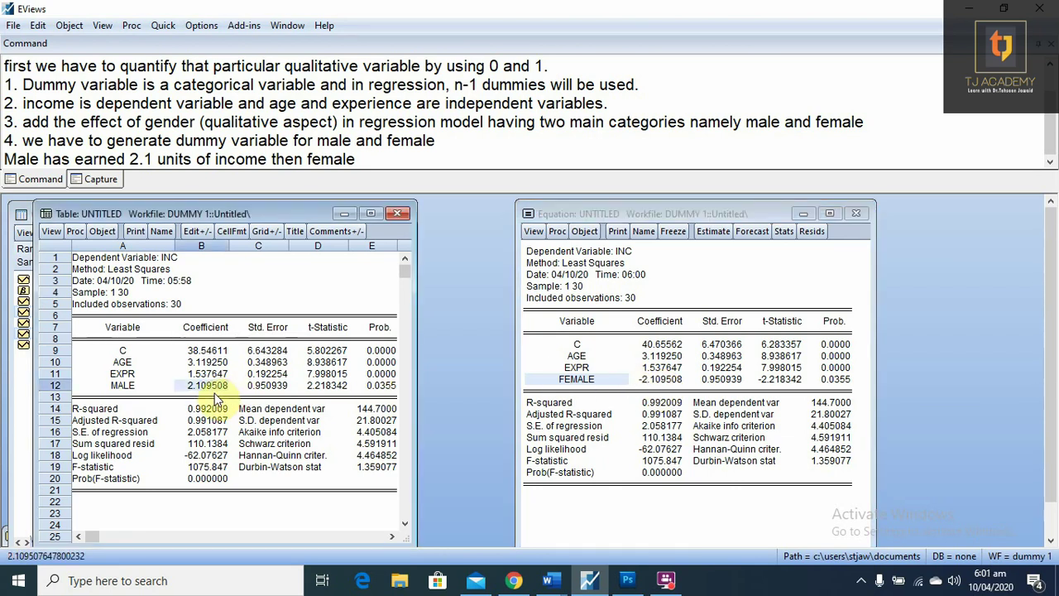
left_click(676, 382)
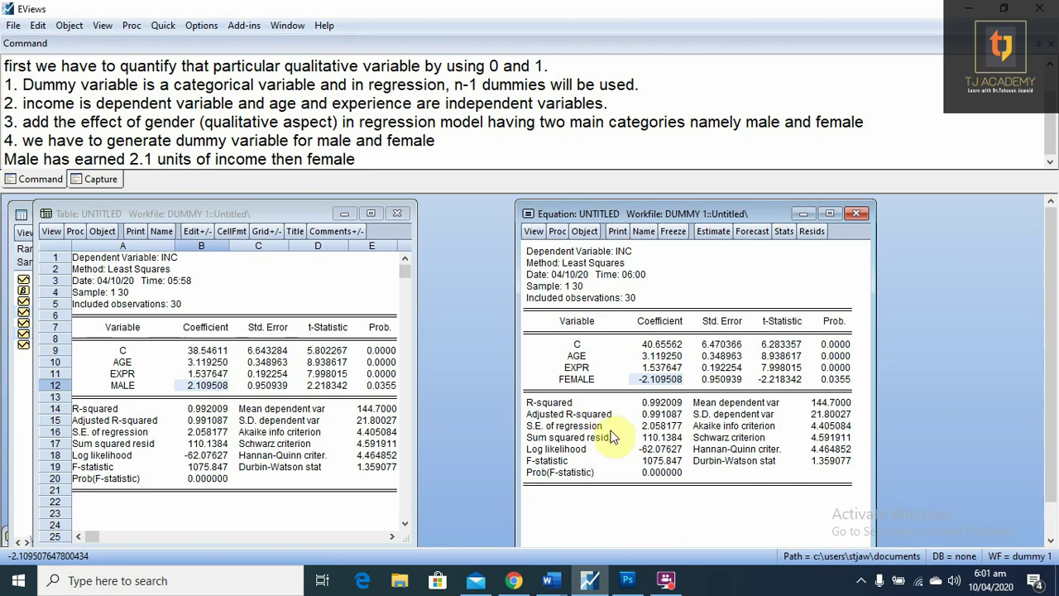
Step: Try to estimate the income equation with both dummies, using "inc c age expr female male"
left_click(713, 231)
left_click(705, 340)
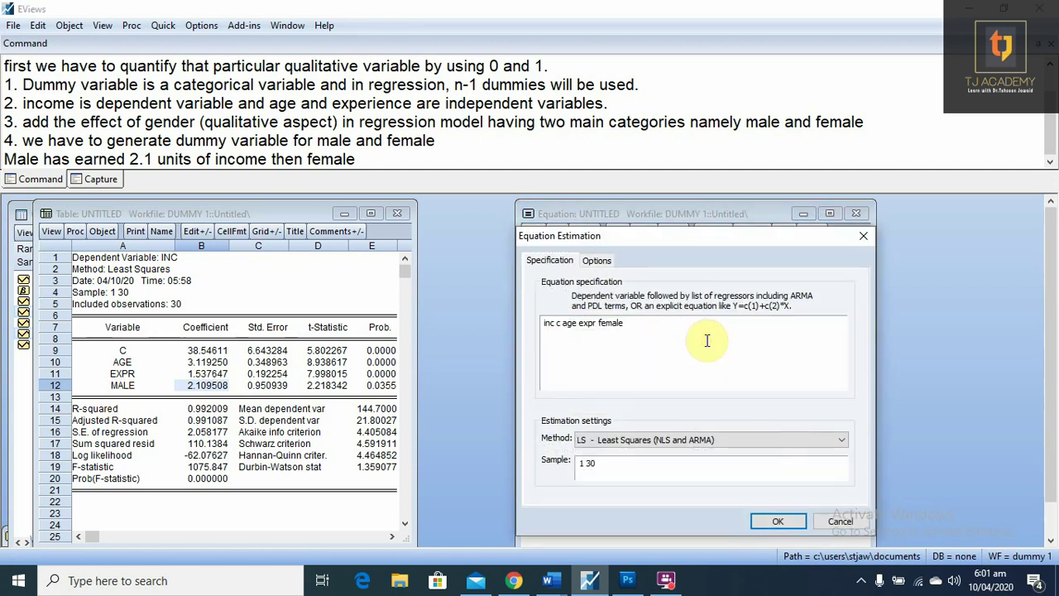
type("male")
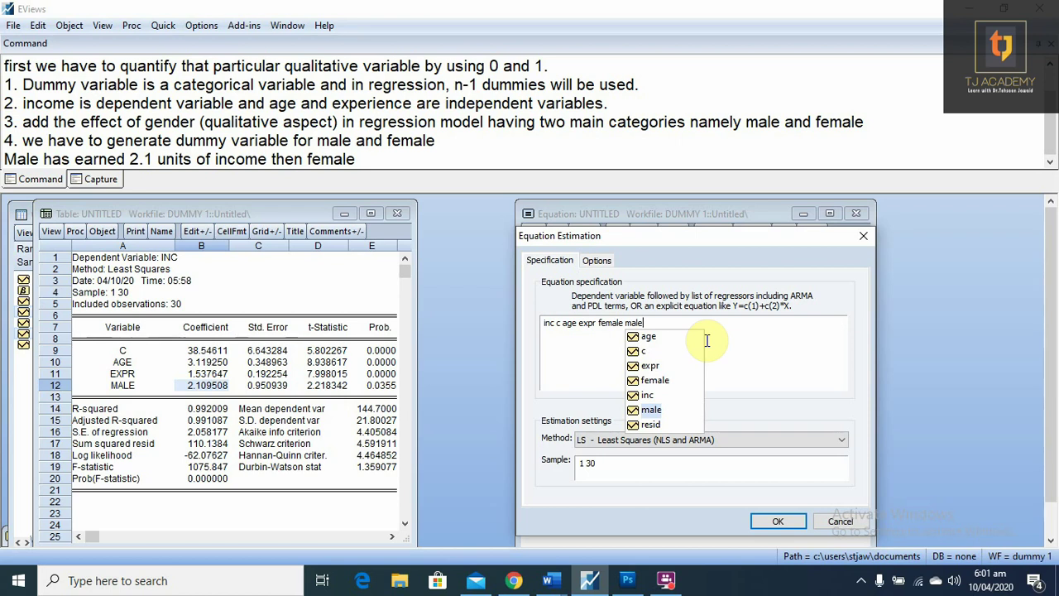
left_click(707, 340)
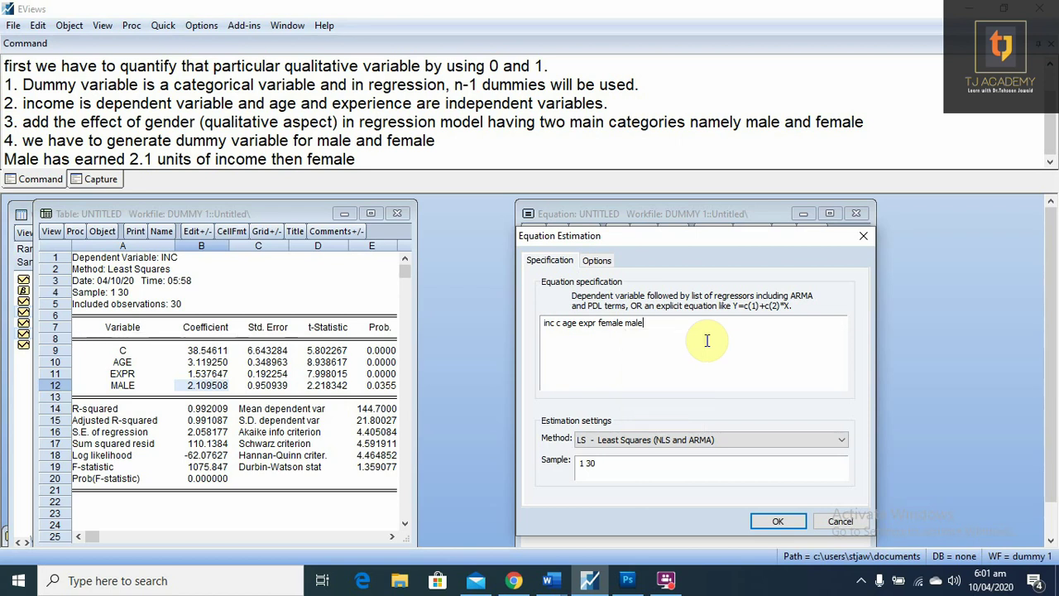
key("Return")
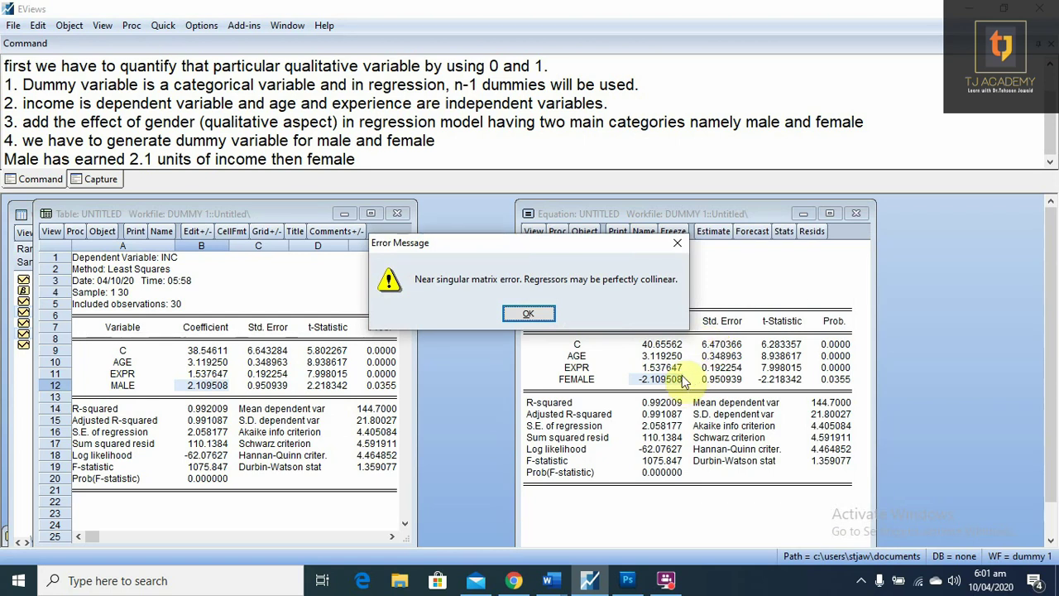
left_click(676, 245)
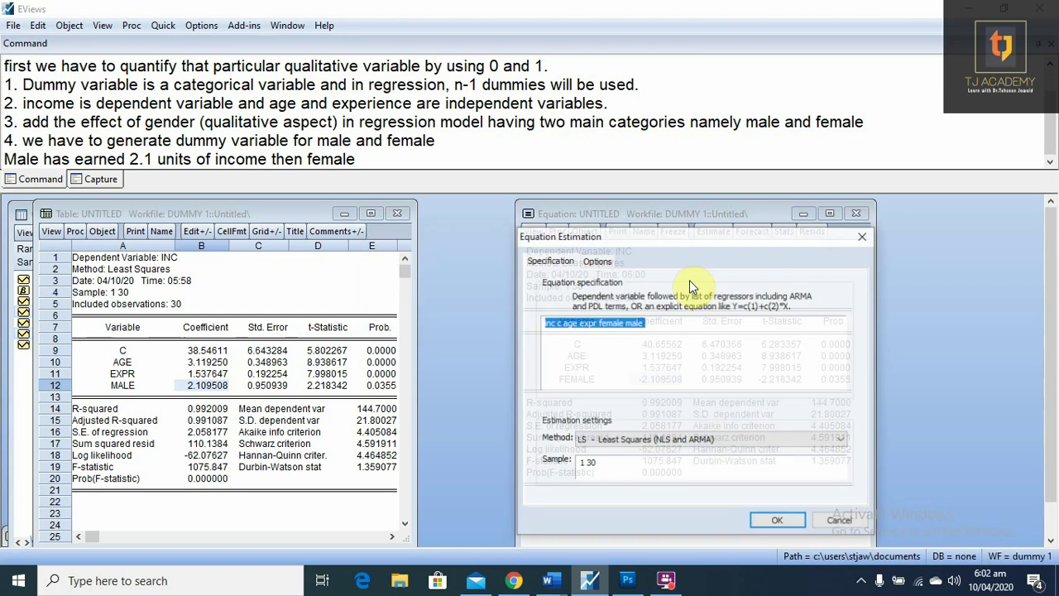
Step: Remove male from the equation specification and re-estimate with only the female dummy alongside age and expr
left_click(680, 331)
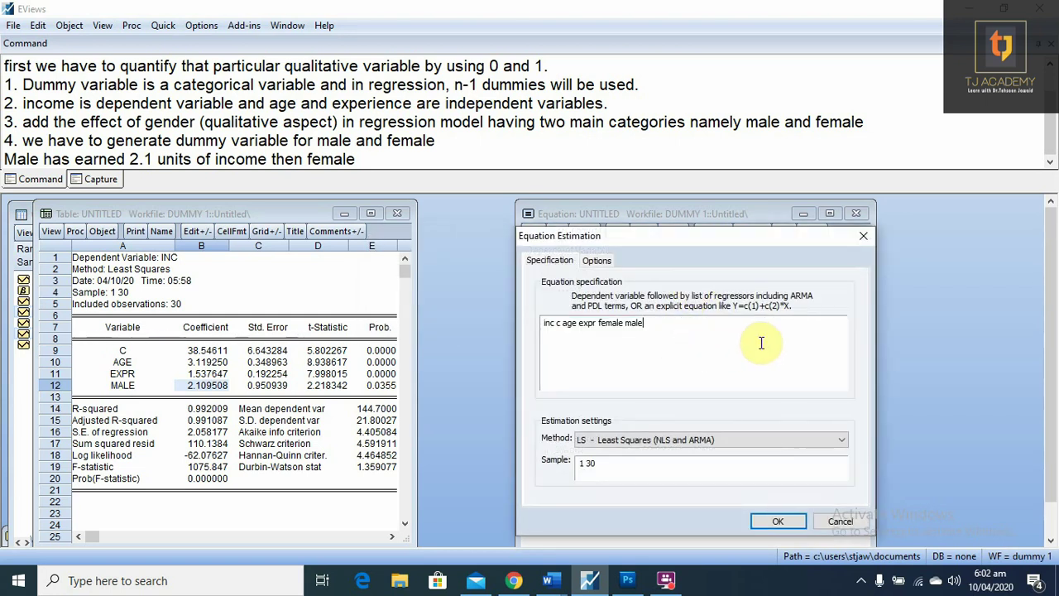
key("BackSpace")
key("BackSpace")
key("BackSpace")
key("BackSpace")
key("BackSpace")
left_click(769, 523)
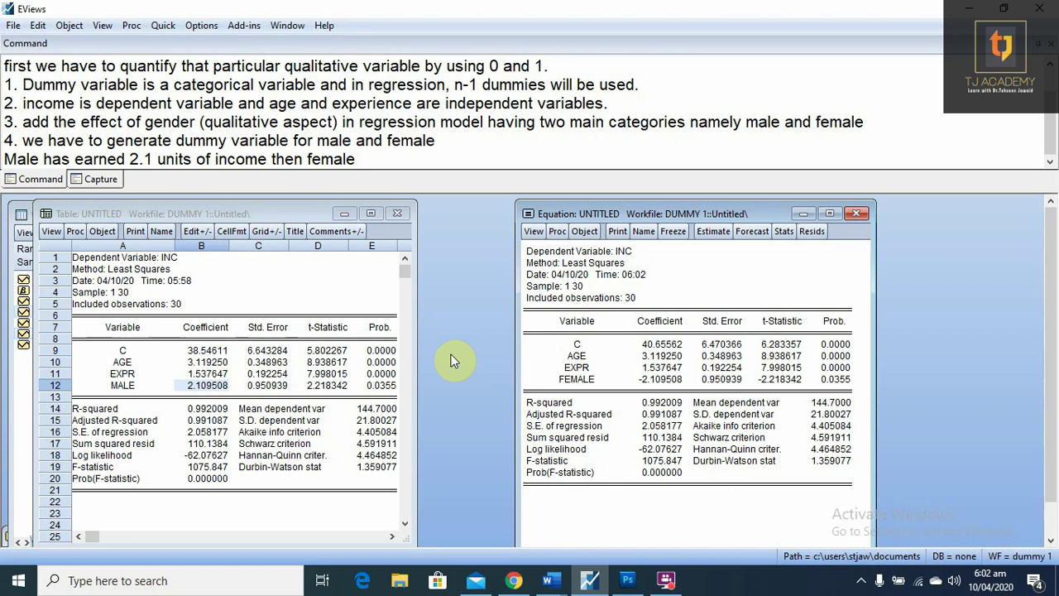
left_click(666, 579)
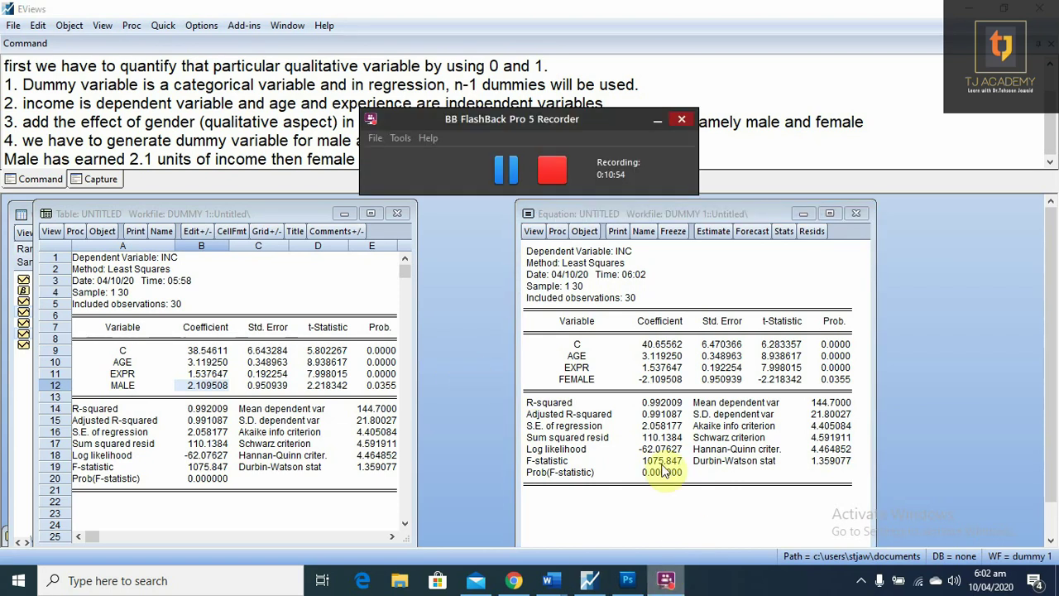